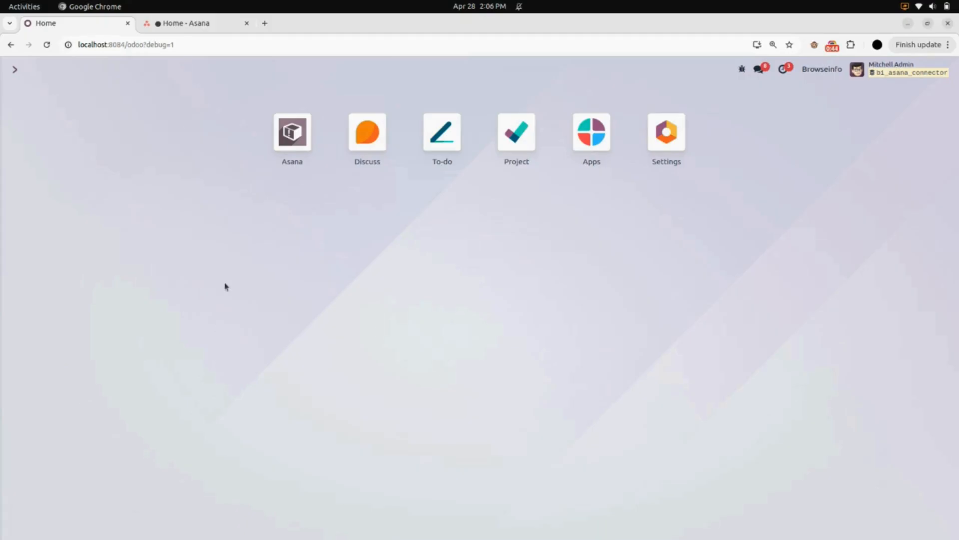
- Switch to Asana and open the developer console from the account's app settings
left_click(198, 25)
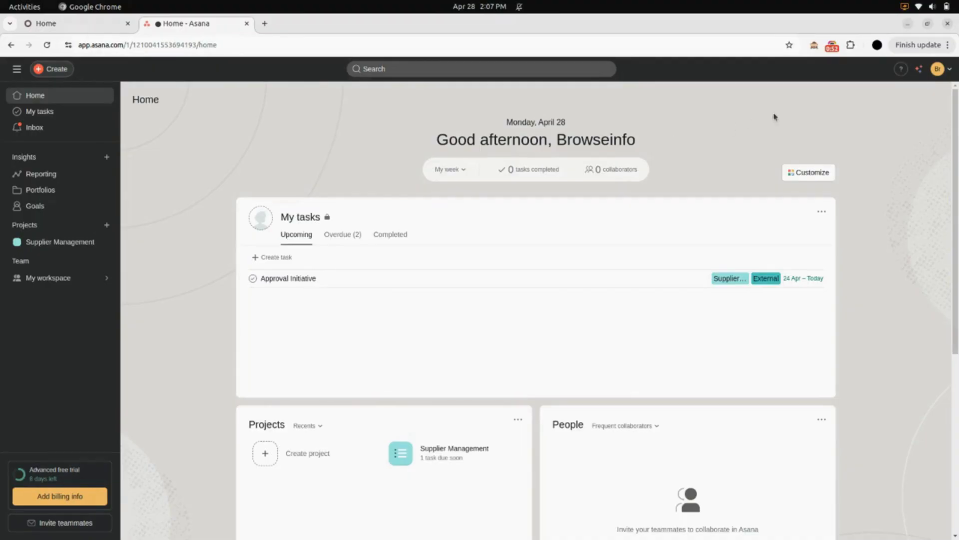
left_click(951, 71)
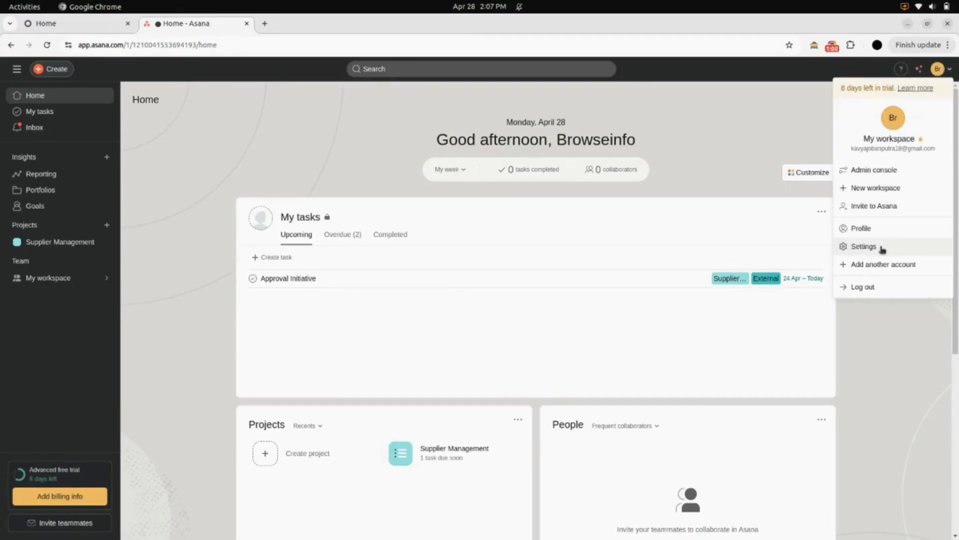
left_click(864, 248)
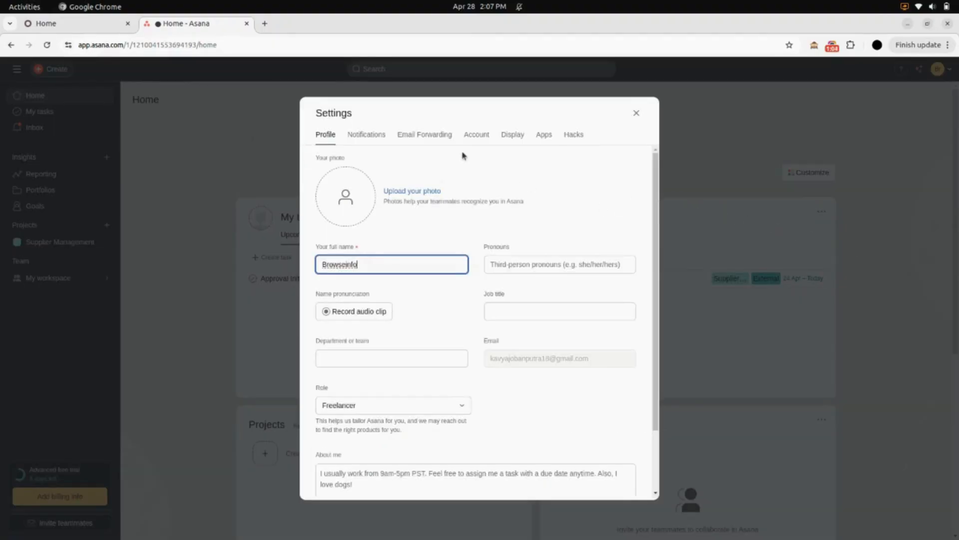
left_click(551, 138)
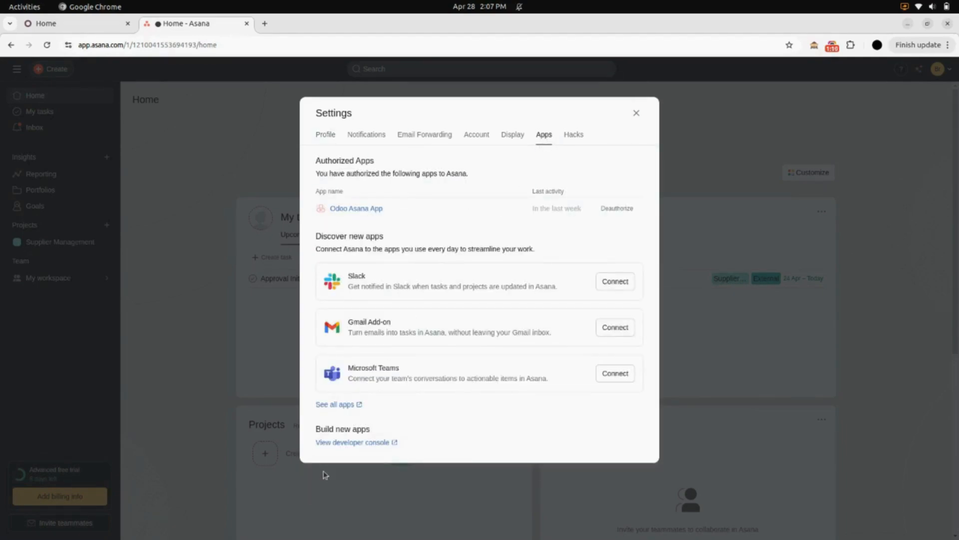
left_click(346, 443)
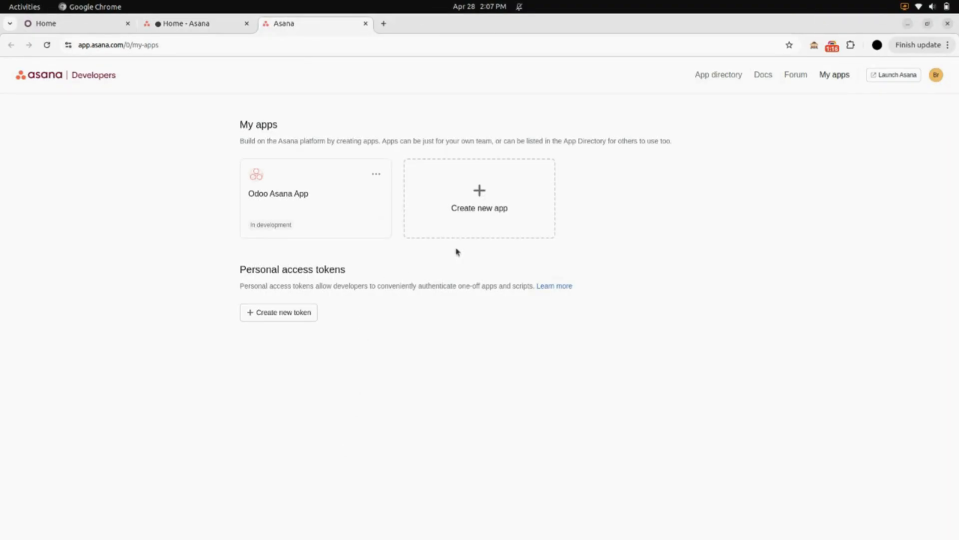
- Create a new app named "Browseinfo's Asana app" for syncing data between Asana and another tool, agreeing to the API terms
left_click(485, 197)
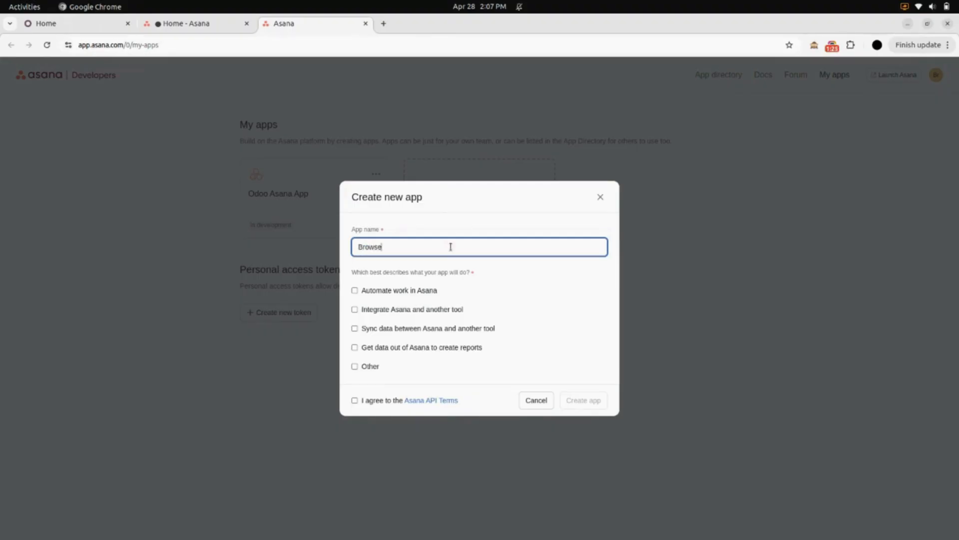
type("Browseinfo's Asana app")
left_click(355, 329)
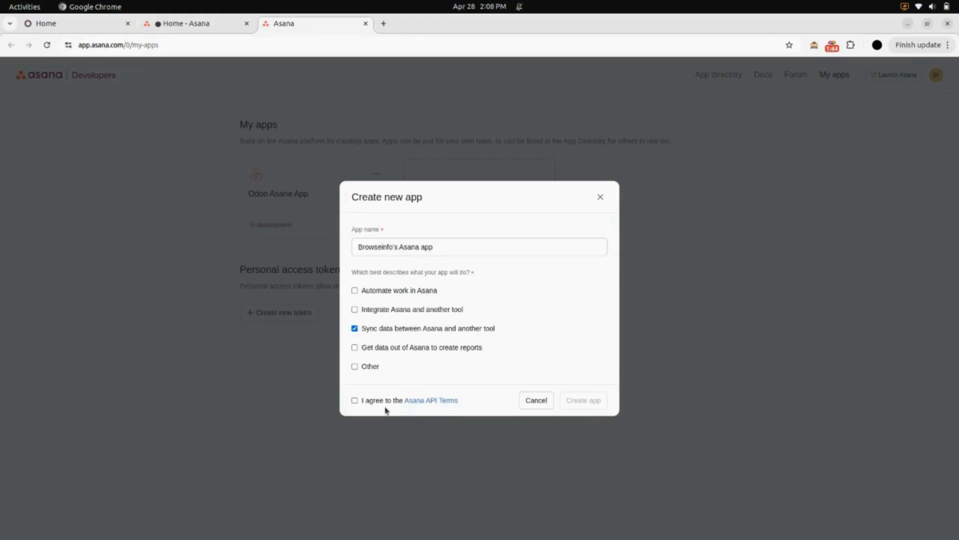
left_click(355, 400)
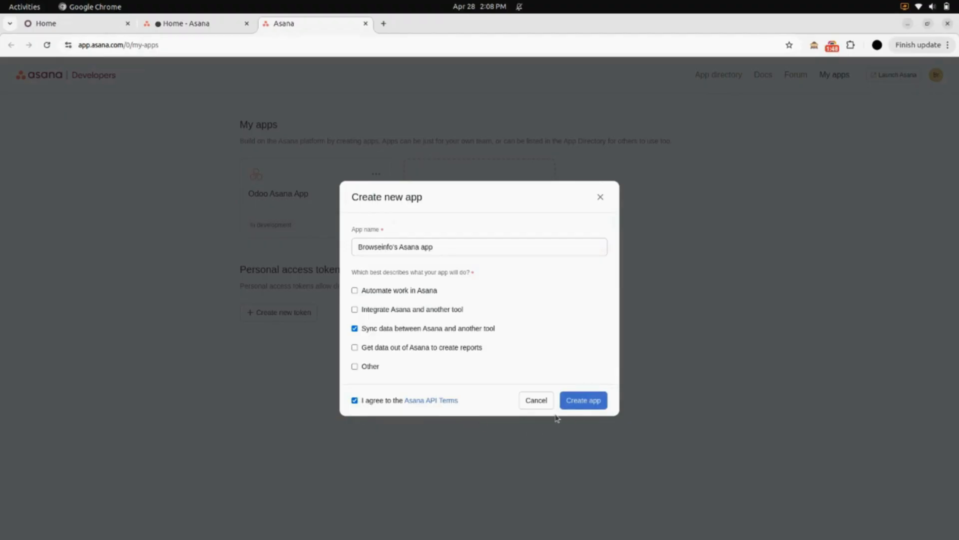
left_click(592, 401)
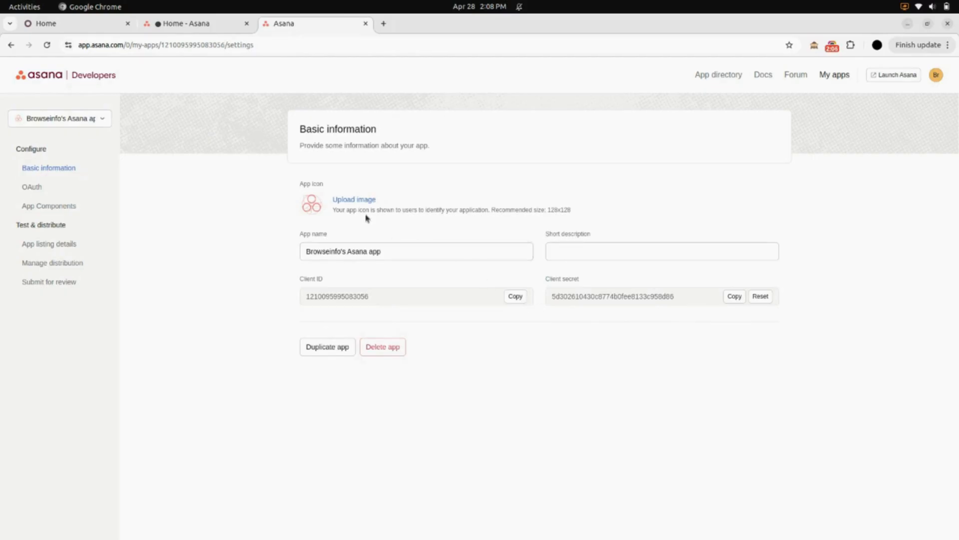
- Switch to Odoo, start a new Asana credentials record named "Browseinfo's Asana app" and try to save it
left_click(102, 29)
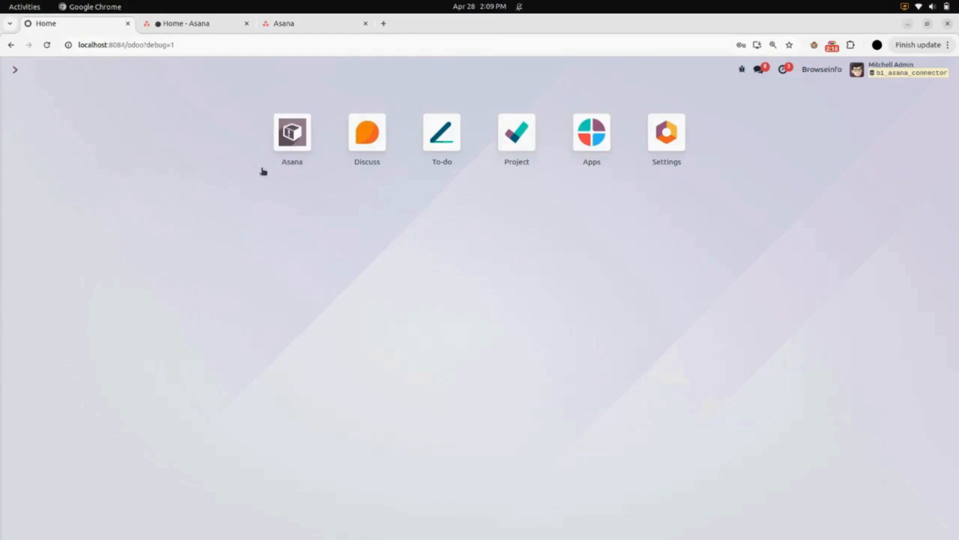
left_click(294, 143)
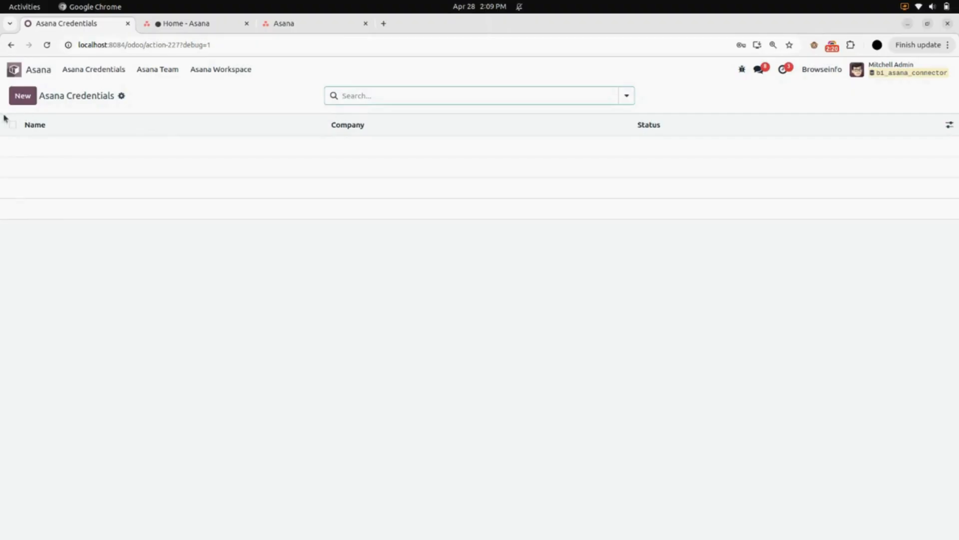
left_click(30, 100)
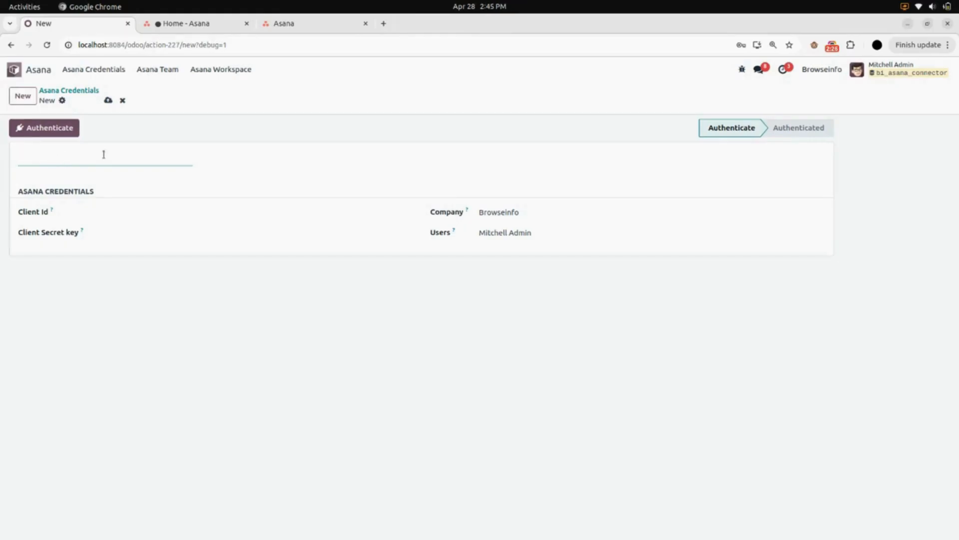
type("Browseinfo's ")
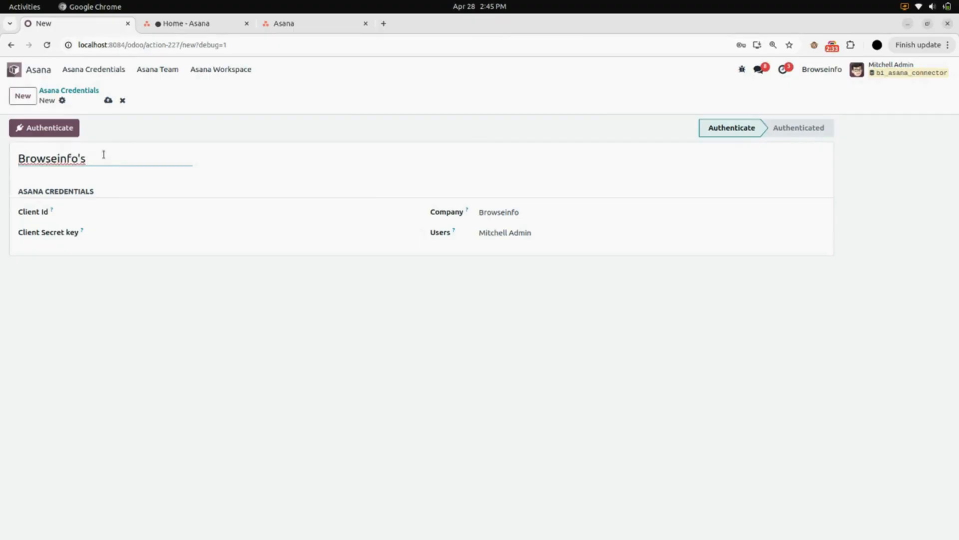
type("Asana app")
left_click(108, 100)
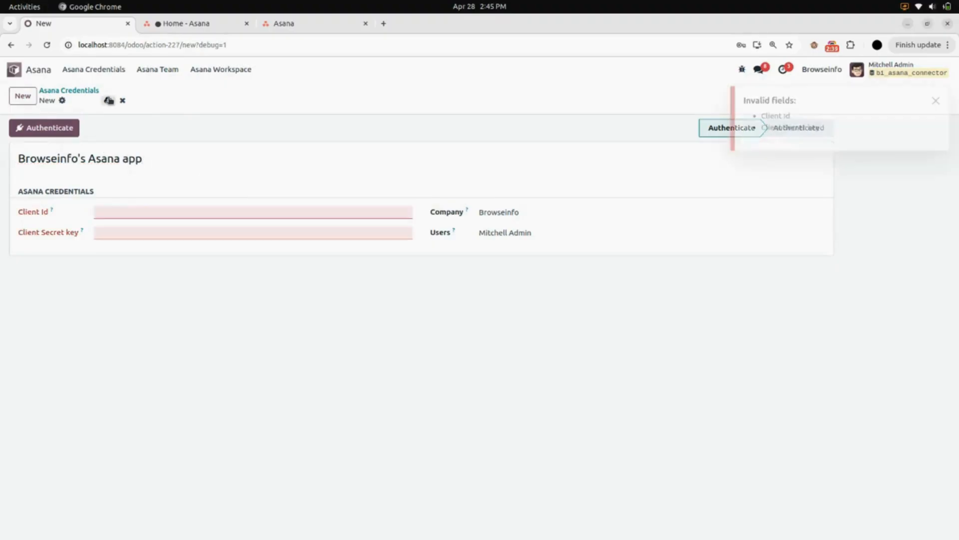
- Copy the client ID from the Asana app's basic information into the Client Id field of the Odoo credentials record
left_click(124, 212)
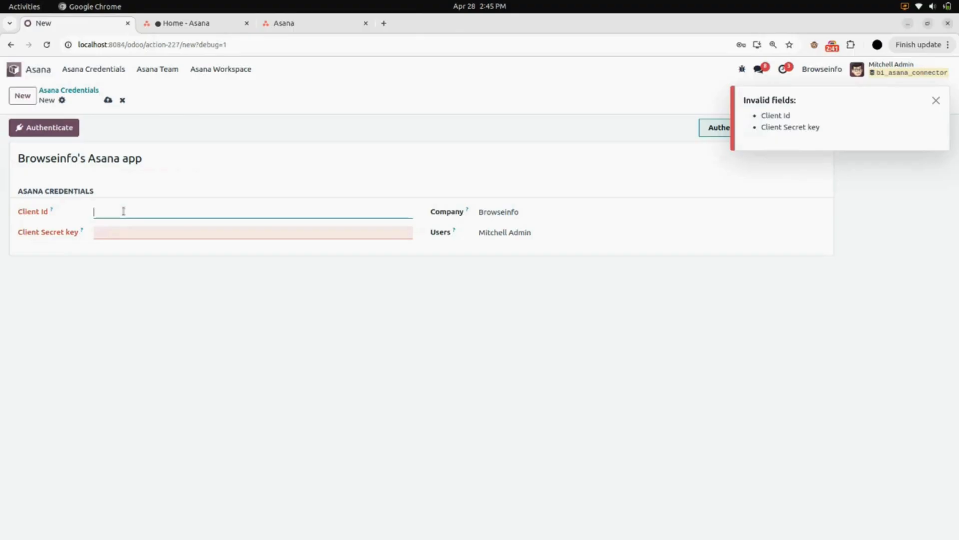
left_click(301, 31)
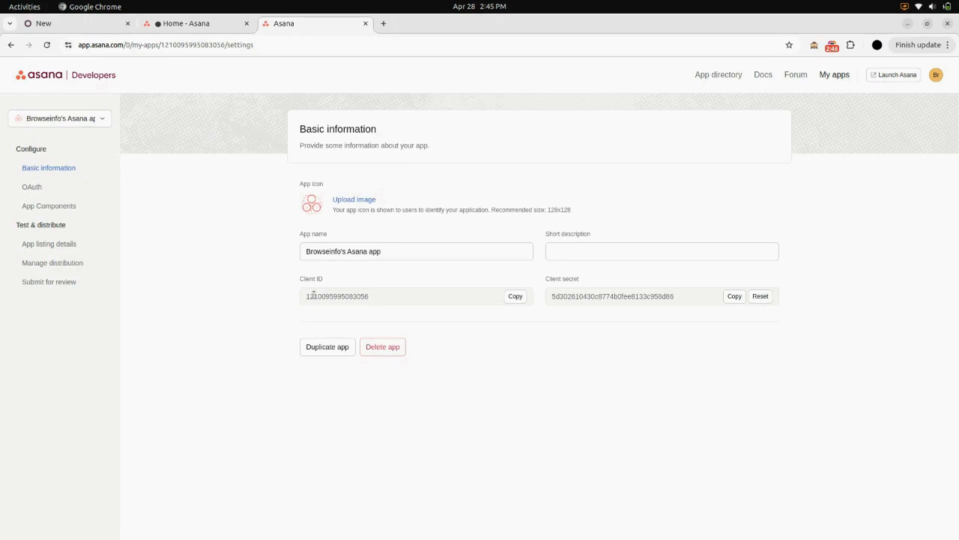
left_click(515, 297)
left_click(97, 29)
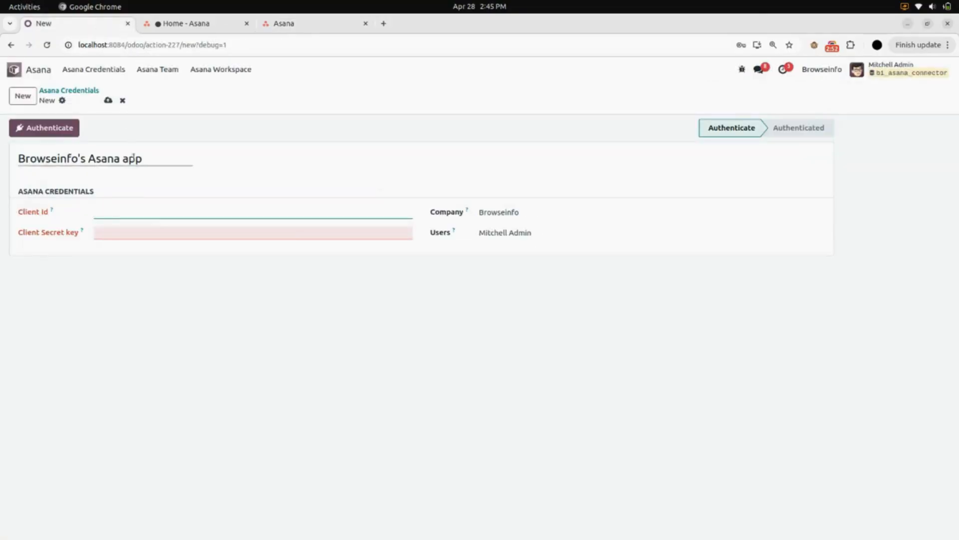
key("ctrl+v")
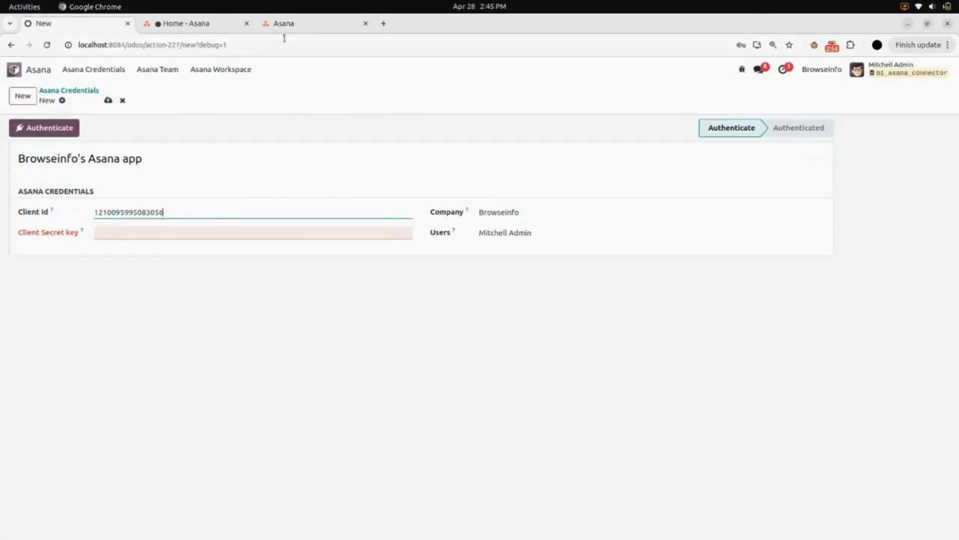
- Copy the Asana app's client secret into the Client Secret key field of the Odoo credentials record and save the record
left_click(296, 29)
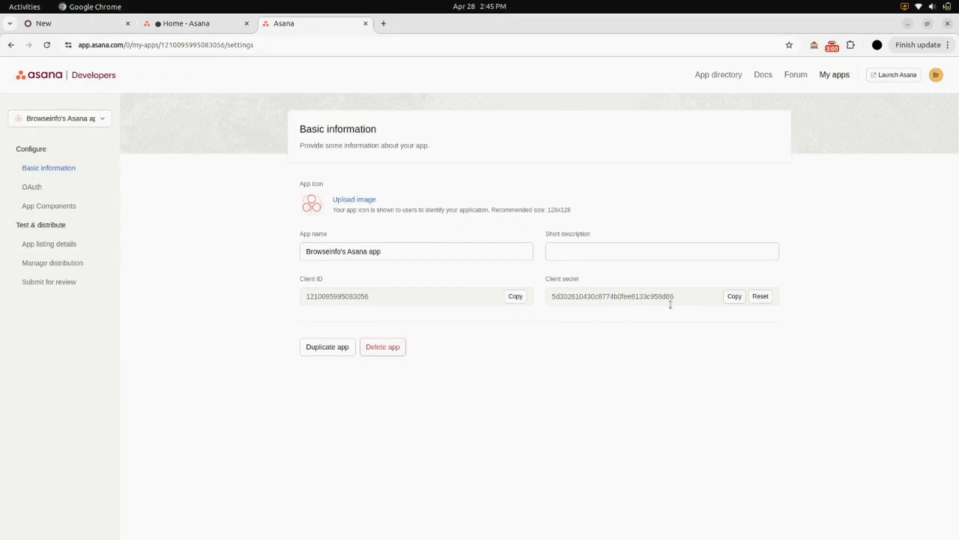
left_click(739, 299)
left_click(97, 32)
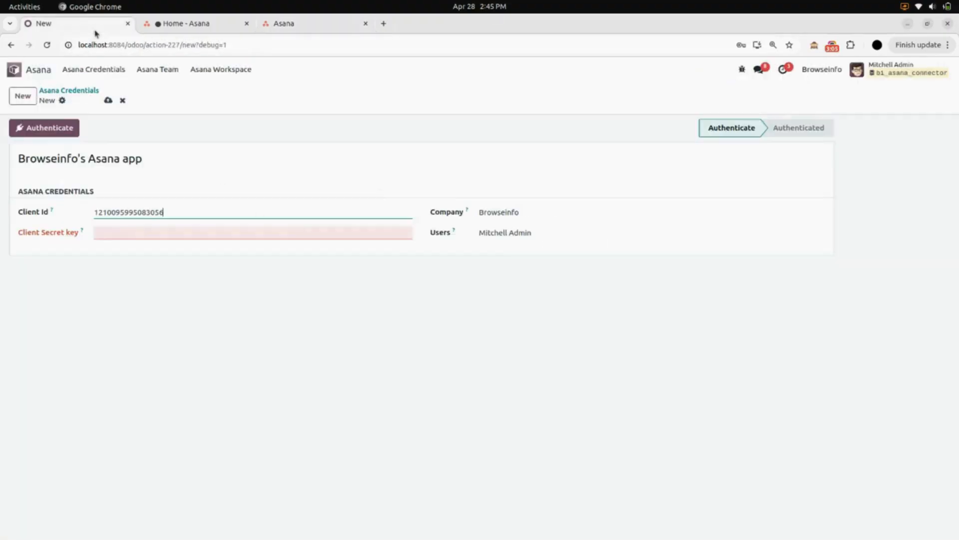
left_click(134, 232)
key("ctrl+v")
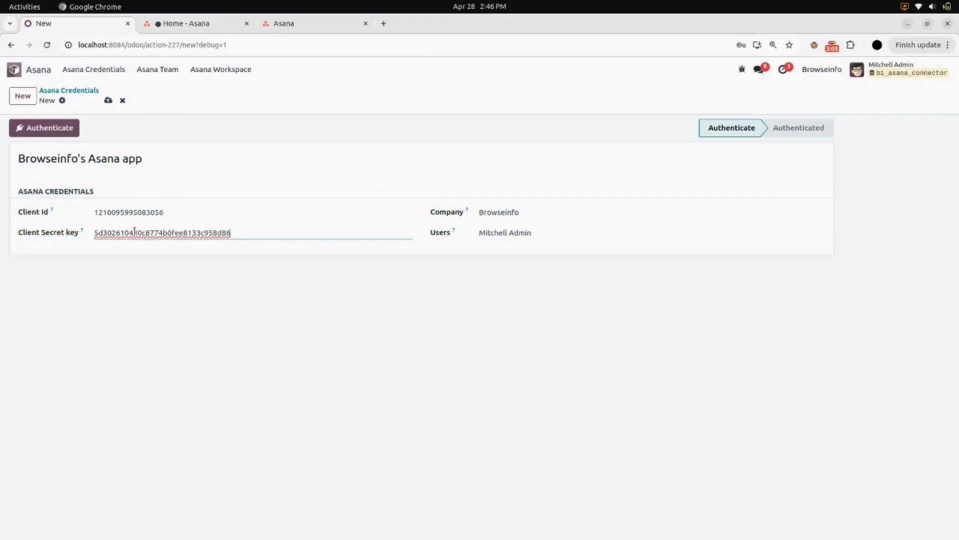
left_click(108, 100)
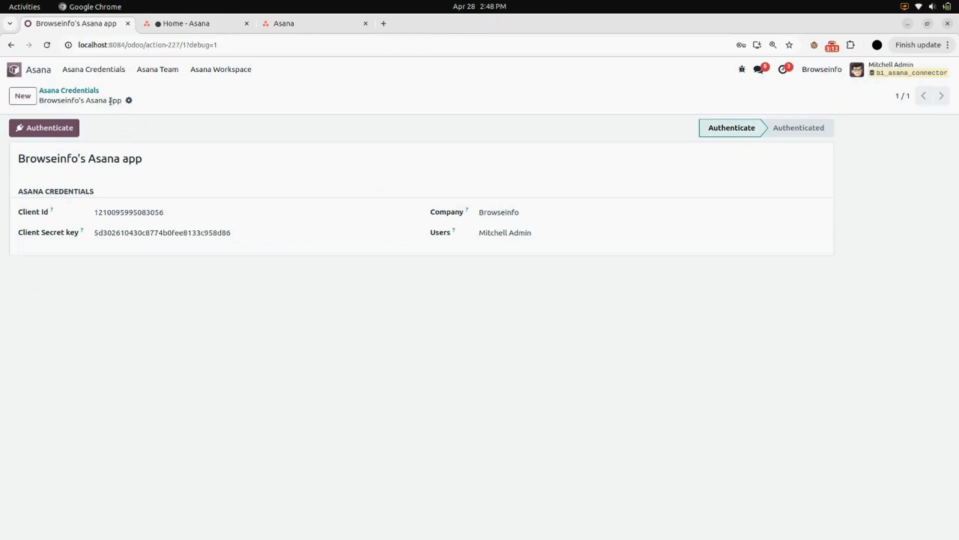
left_click(290, 28)
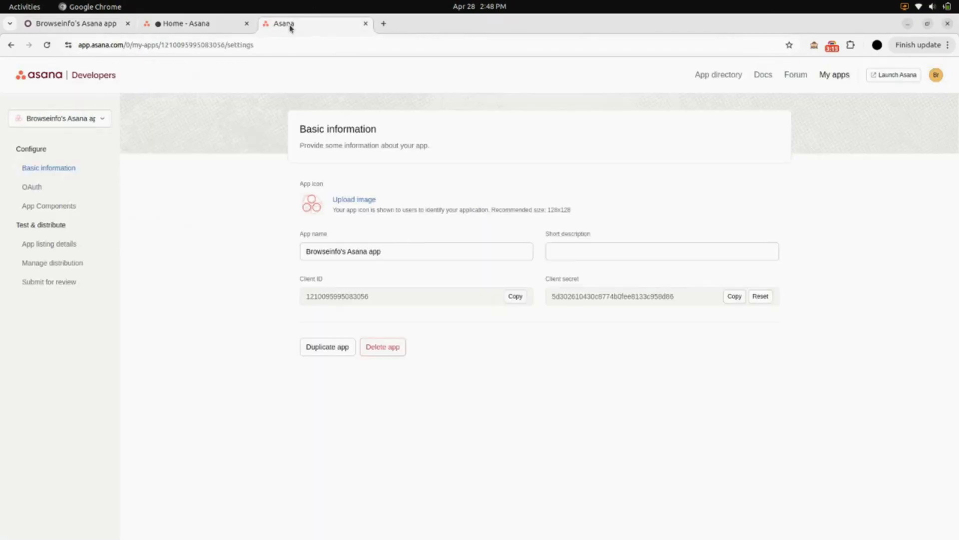
left_click(32, 187)
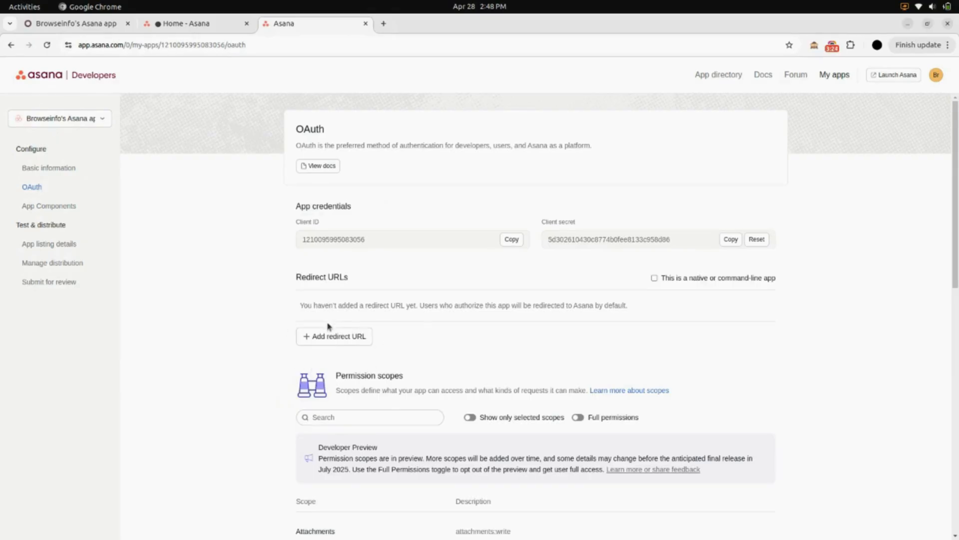
left_click(335, 337)
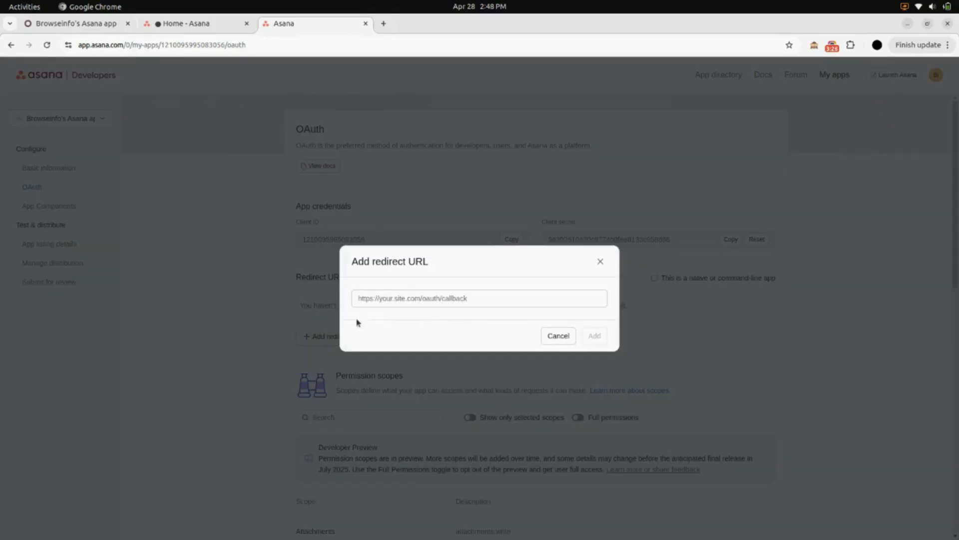
left_click(394, 302)
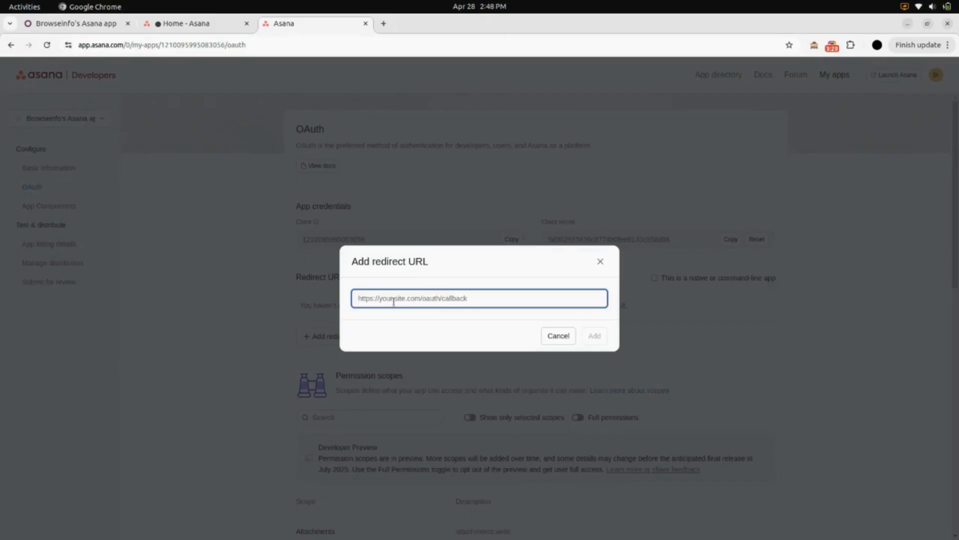
key("ctrl+v")
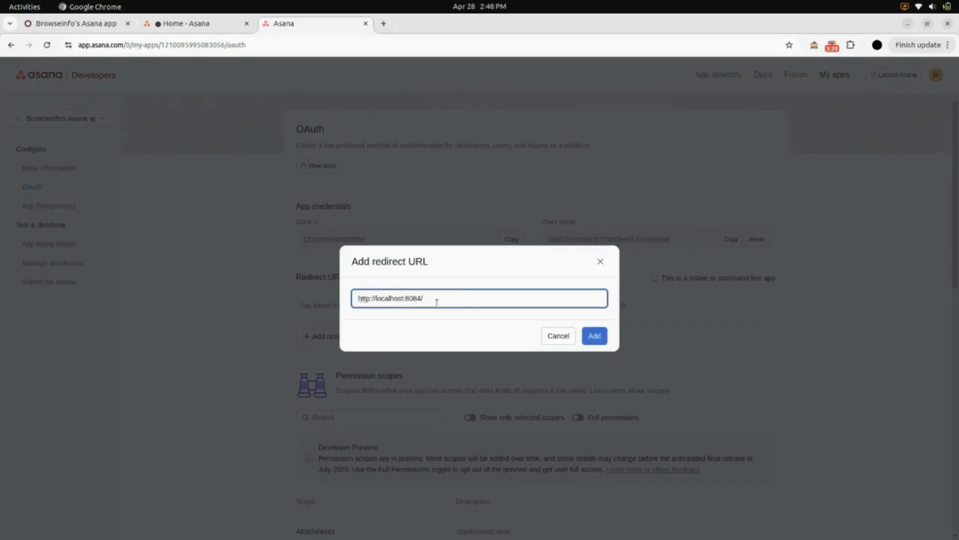
type("c")
left_click(595, 336)
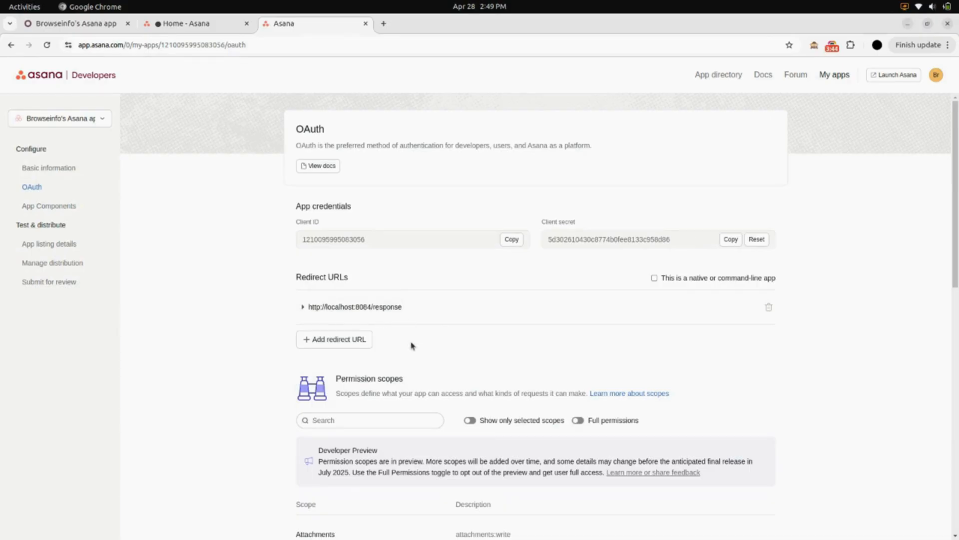
left_click(579, 421)
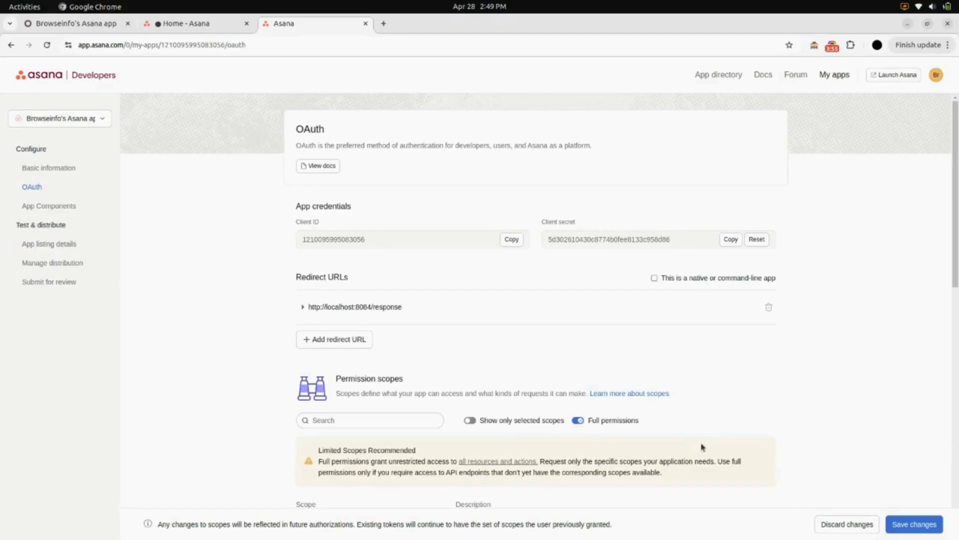
left_click(902, 530)
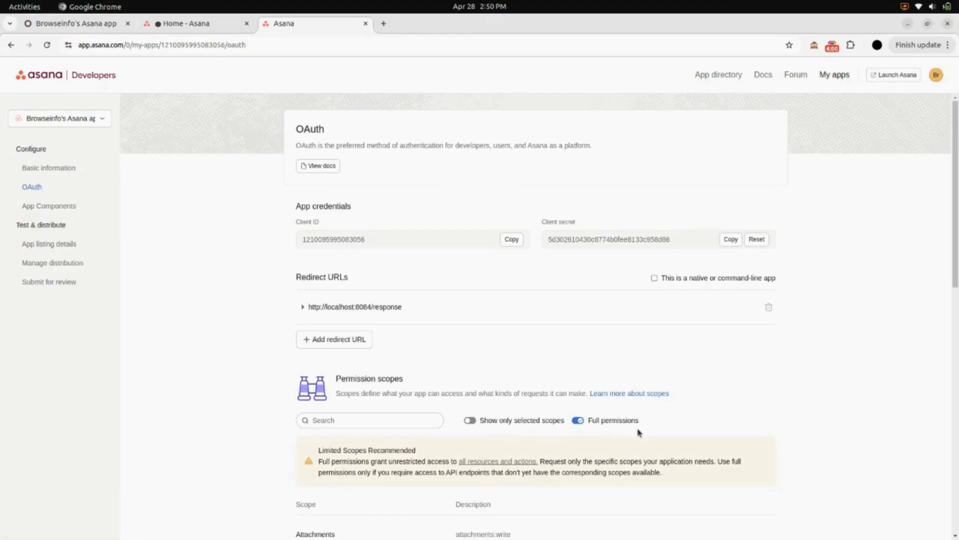
- Add My workspace to the specific workspaces allowed in the Asana app's distribution settings
left_click(56, 266)
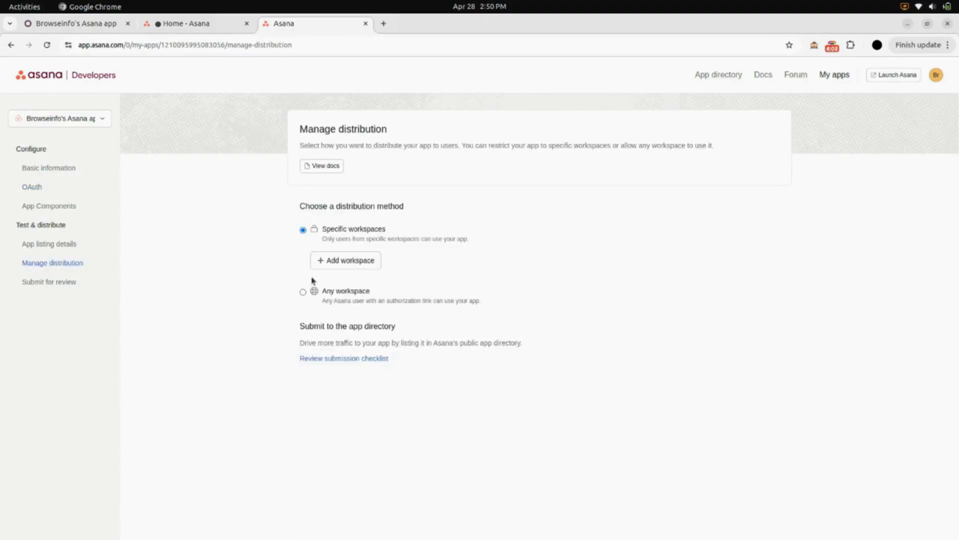
left_click(349, 267)
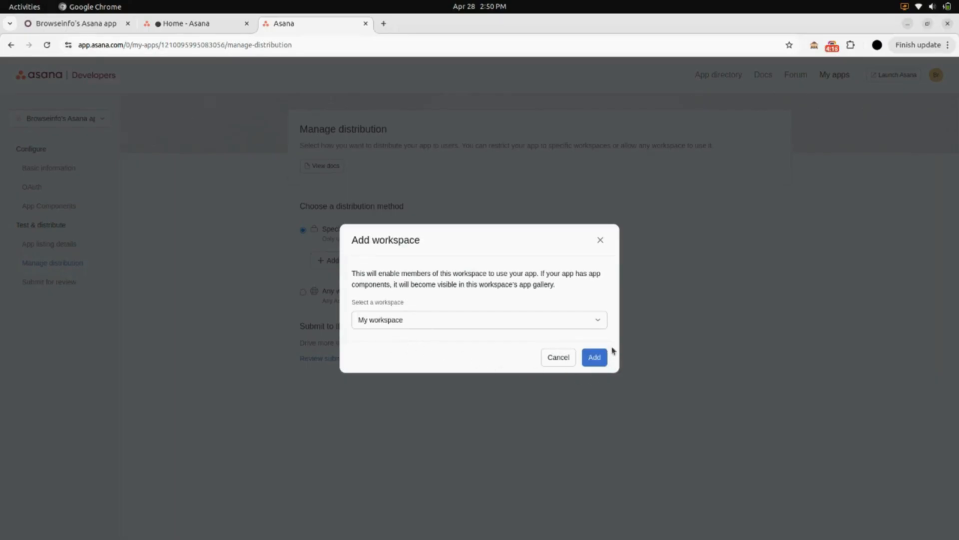
left_click(595, 357)
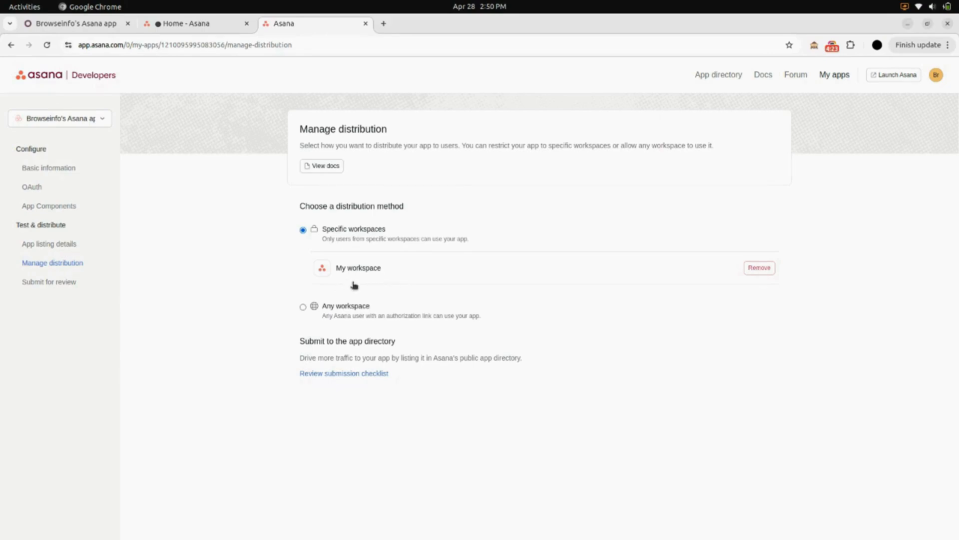
- Authenticate the Asana credentials record in Odoo and allow Browseinfo's Asana app to access the Asana account
left_click(248, 23)
left_click(99, 23)
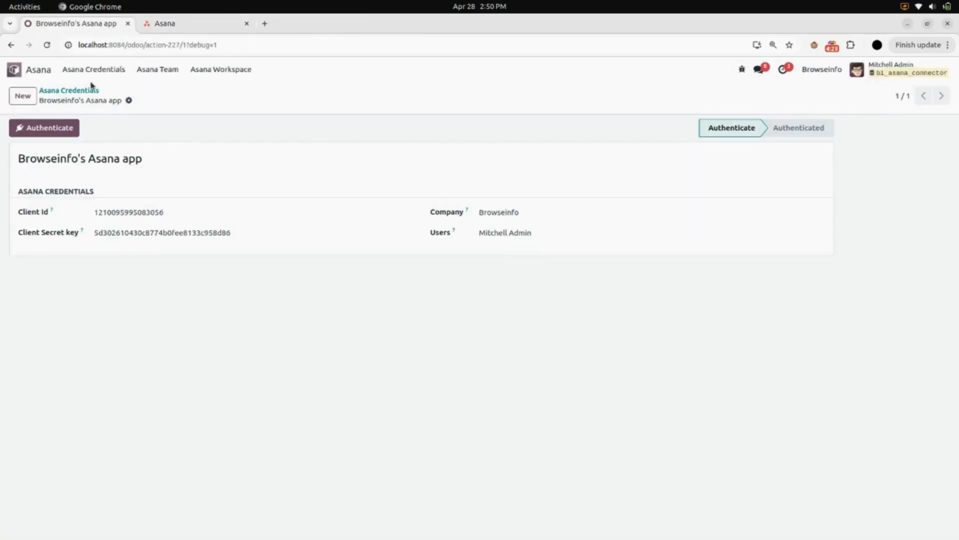
left_click(58, 134)
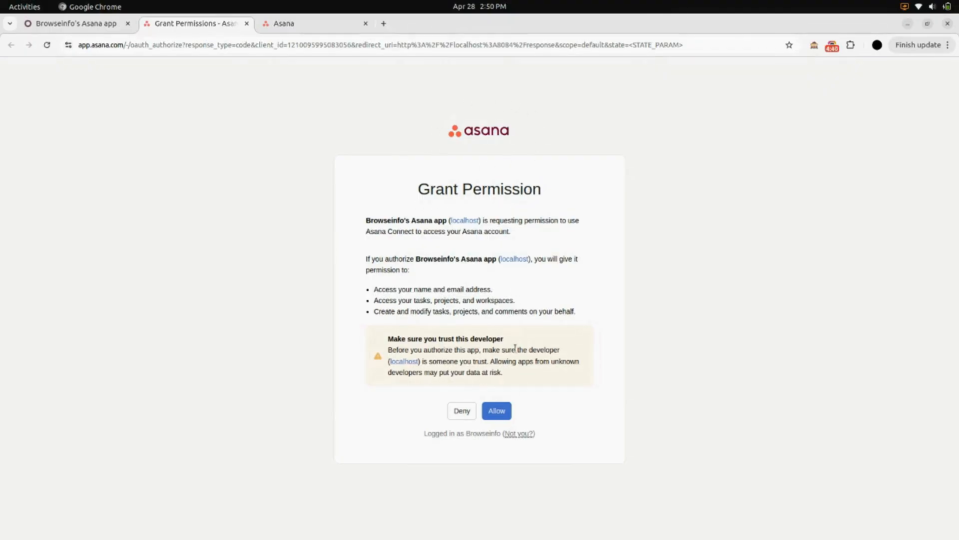
left_click(498, 415)
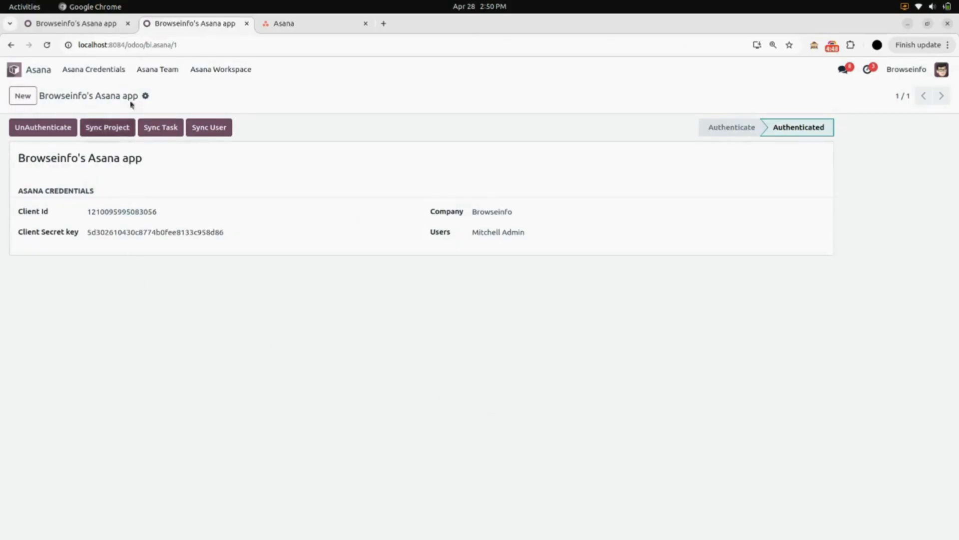
left_click(128, 24)
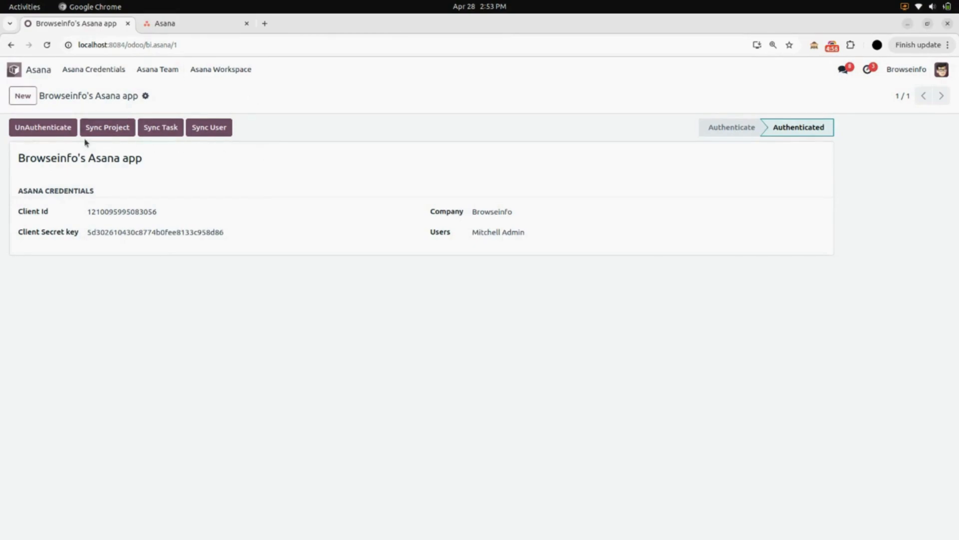
- Sync the Asana projects into Odoo and compare the Supplier Management project in Asana with Odoo's project list
left_click(117, 133)
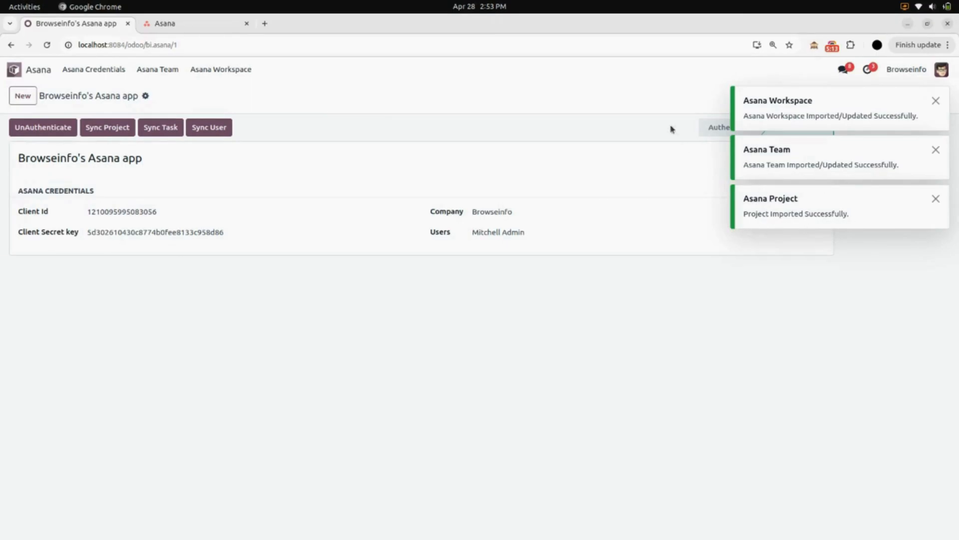
left_click(225, 31)
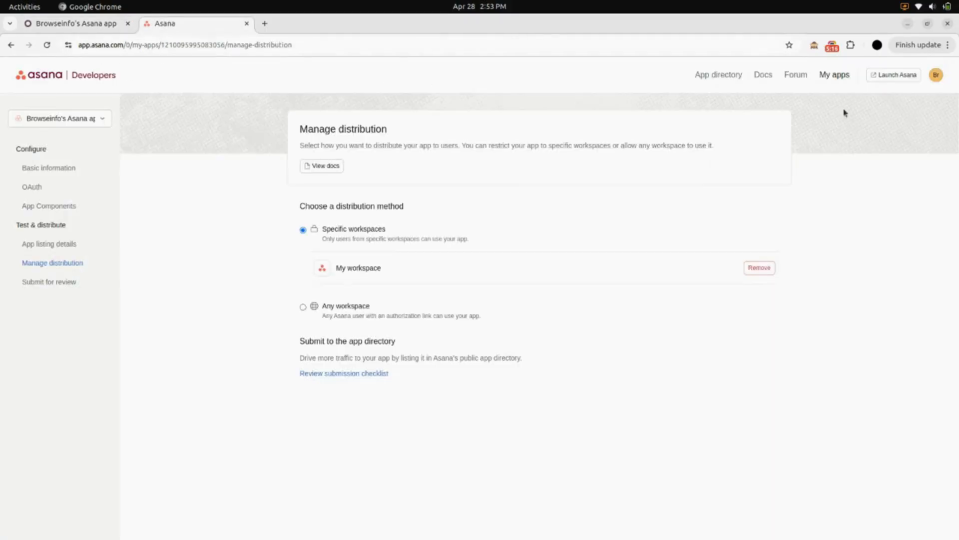
left_click(888, 78)
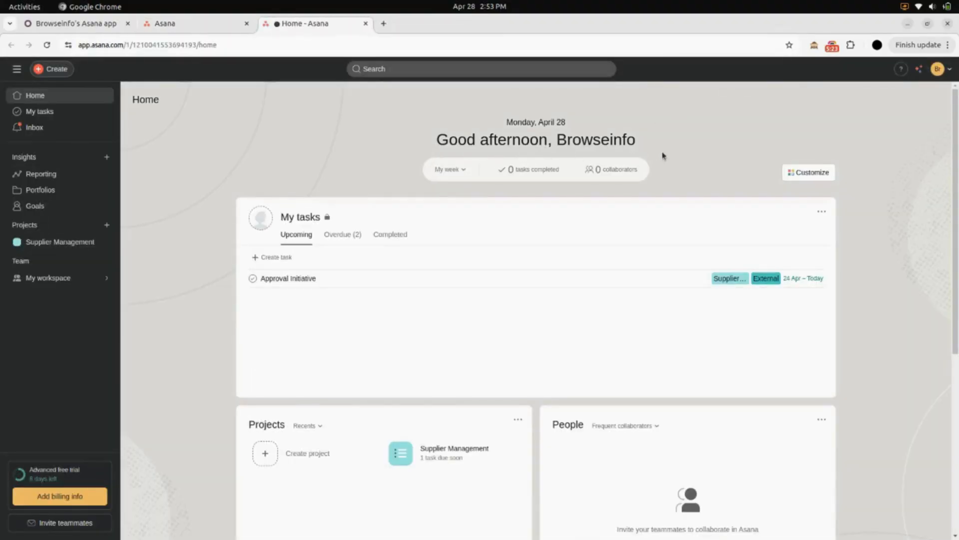
left_click(52, 242)
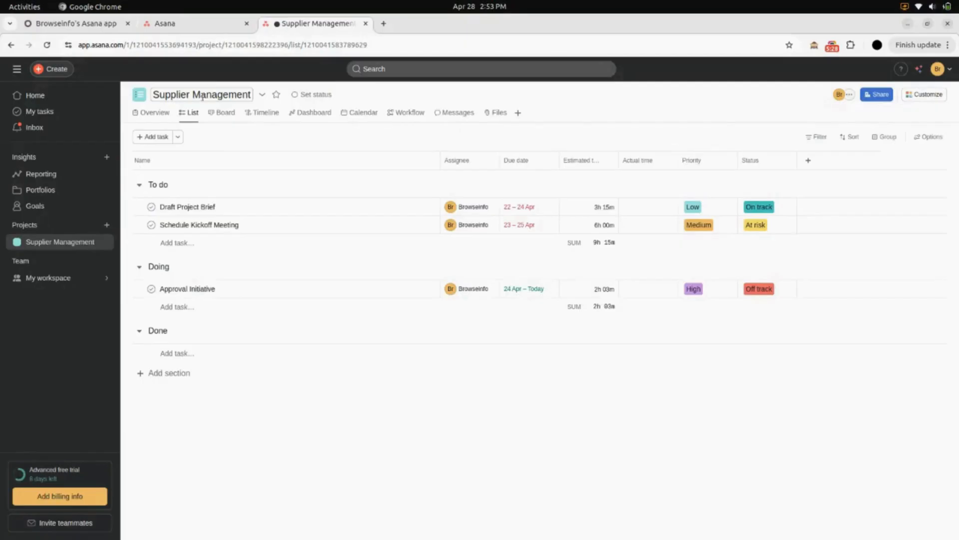
left_click(108, 32)
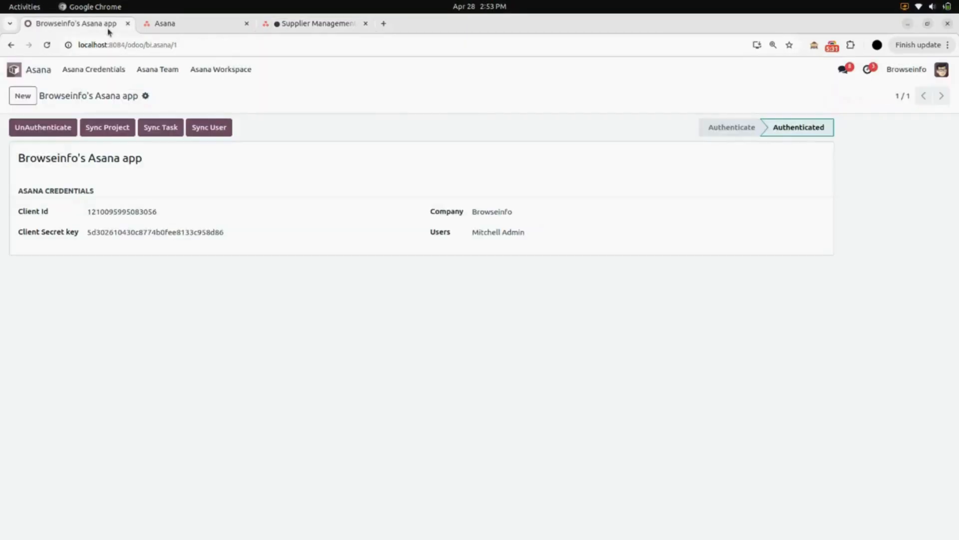
left_click(48, 73)
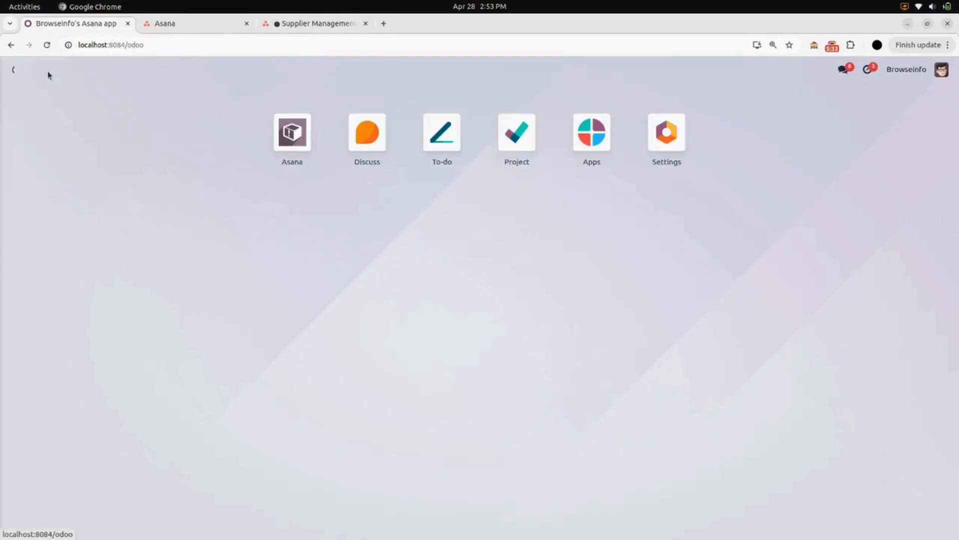
left_click(508, 130)
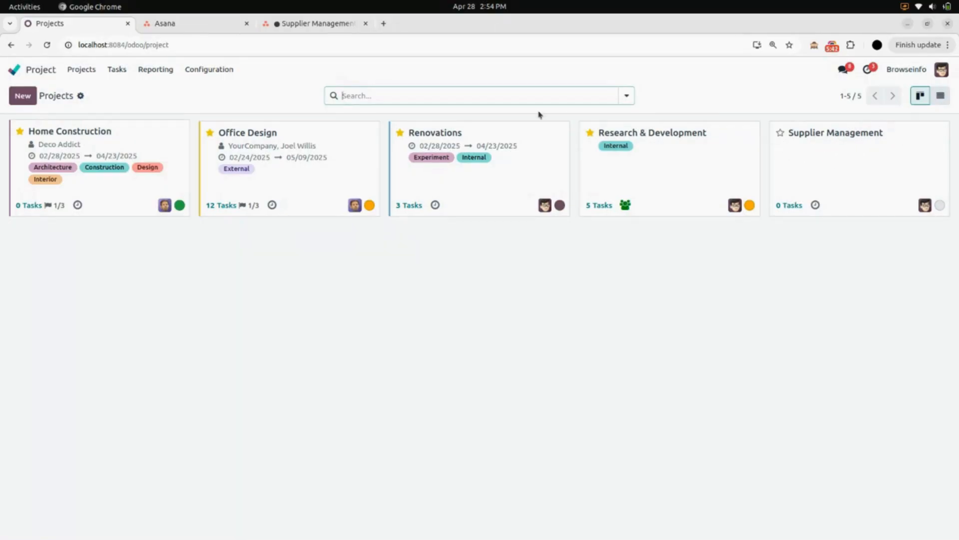
- Sync the Asana tasks from the Browseinfo's Asana app credentials record and open the Supplier Management project's tasks in Odoo
left_click(50, 71)
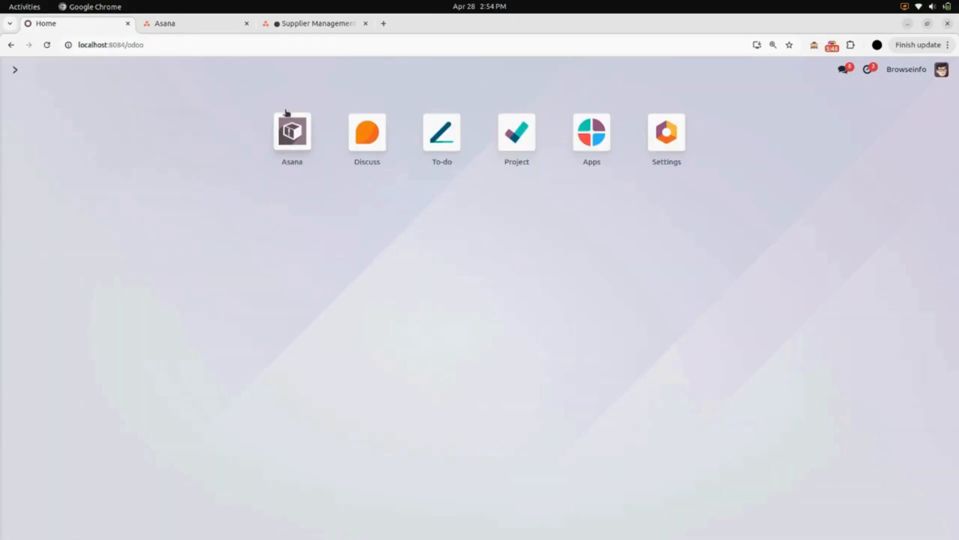
left_click(295, 138)
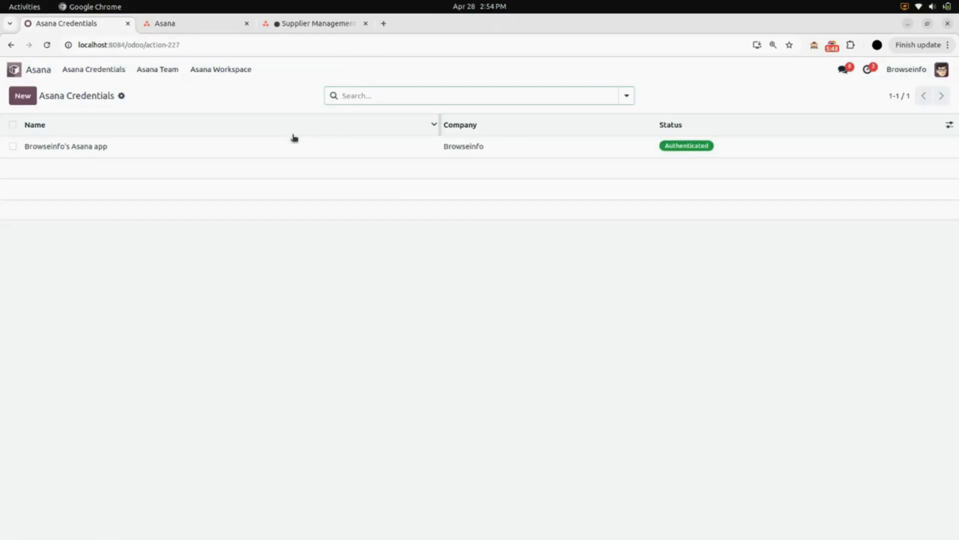
left_click(297, 148)
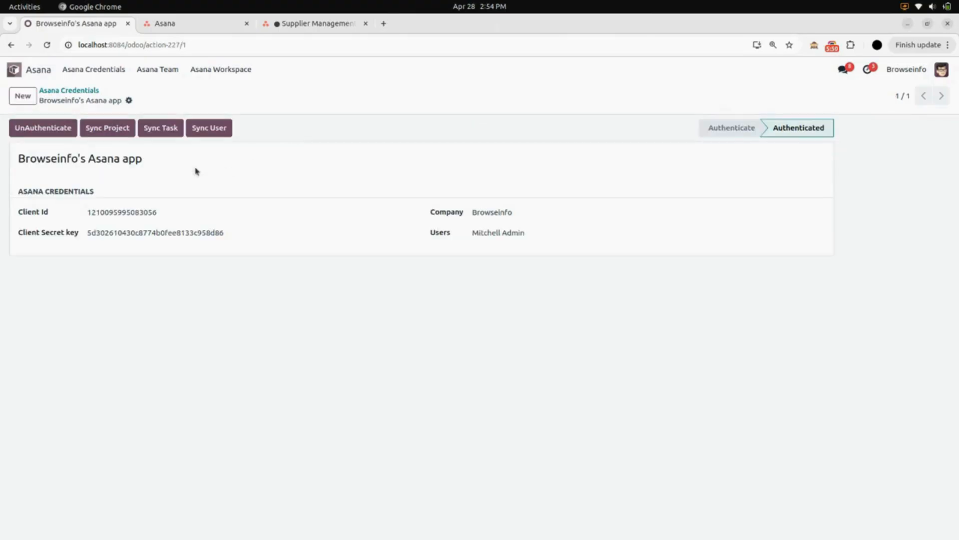
left_click(169, 129)
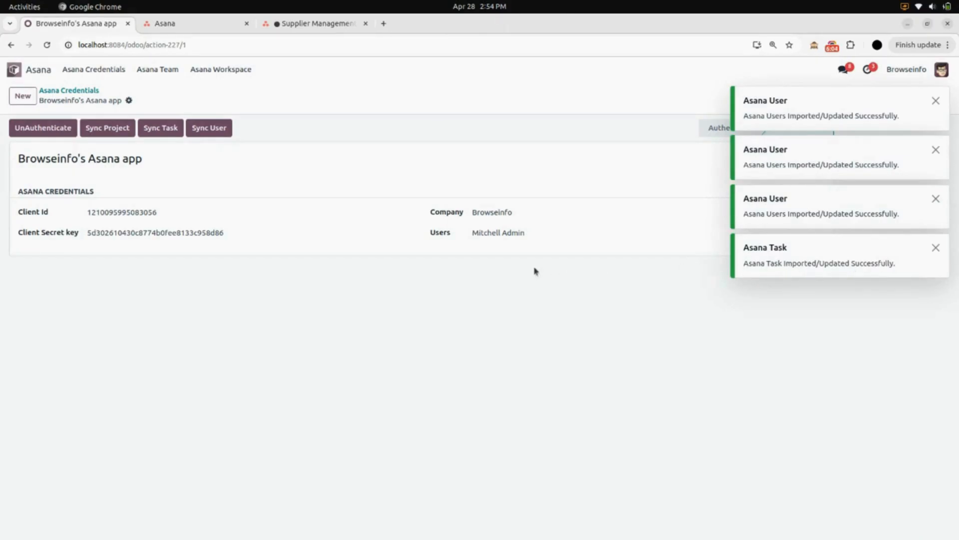
left_click(48, 69)
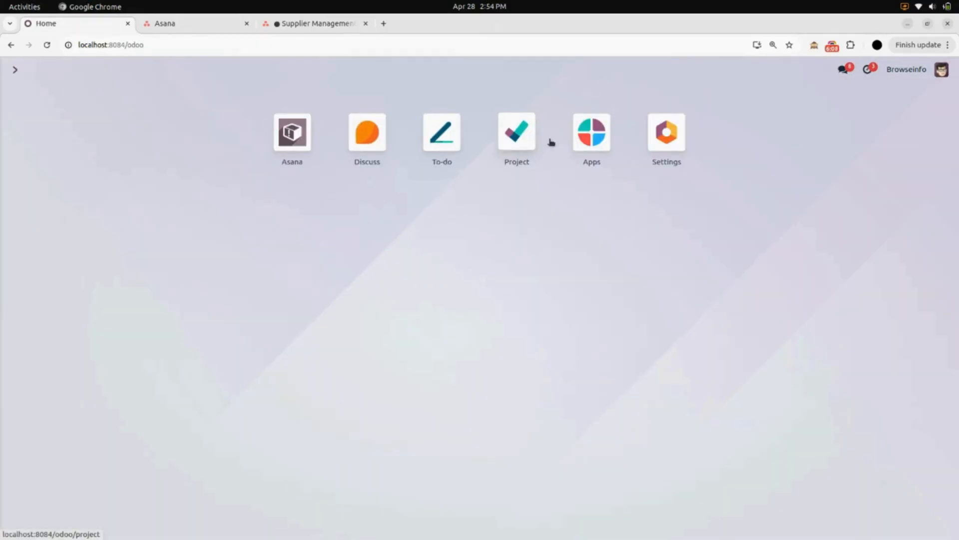
left_click(528, 135)
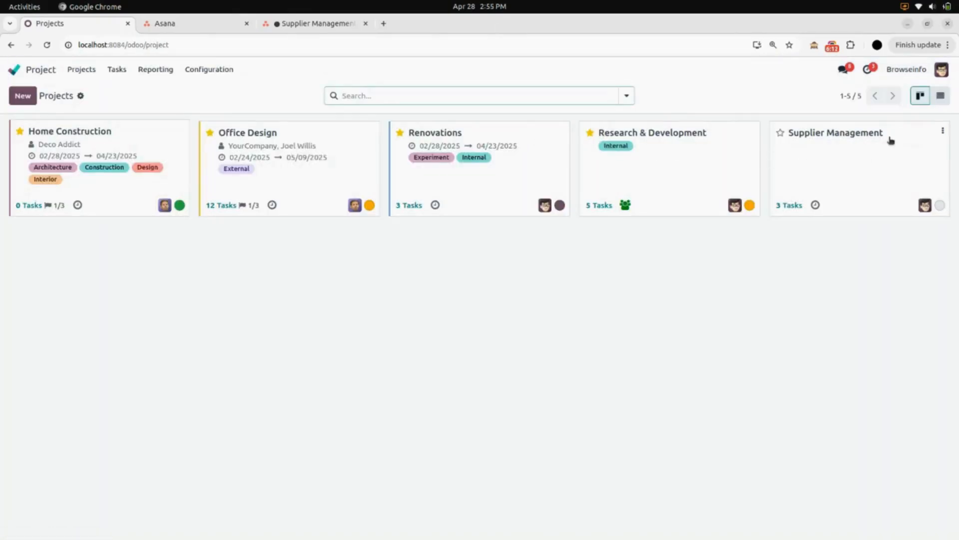
left_click(867, 155)
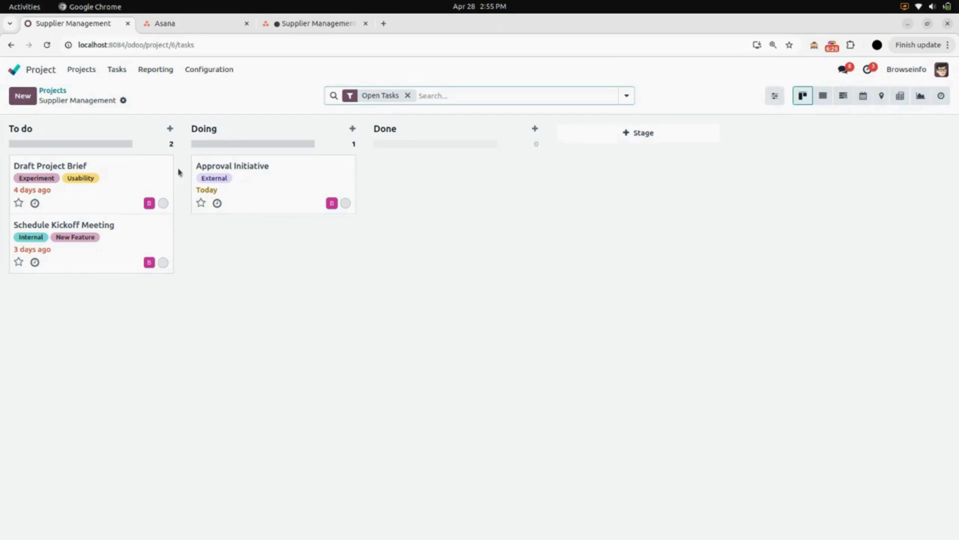
- Sync the Asana users from the Browseinfo's Asana app credentials record and open the Browseinfo user's record in Odoo's settings
left_click(36, 70)
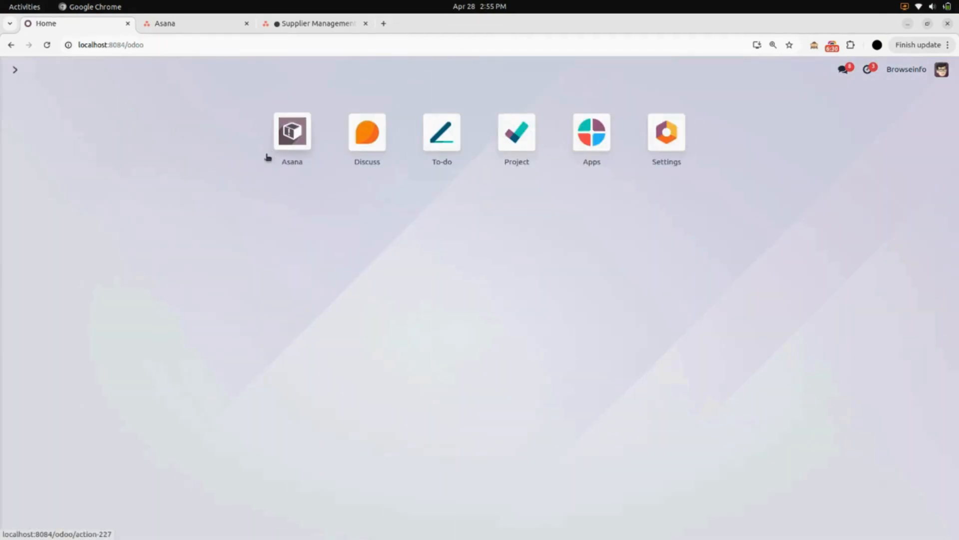
left_click(293, 143)
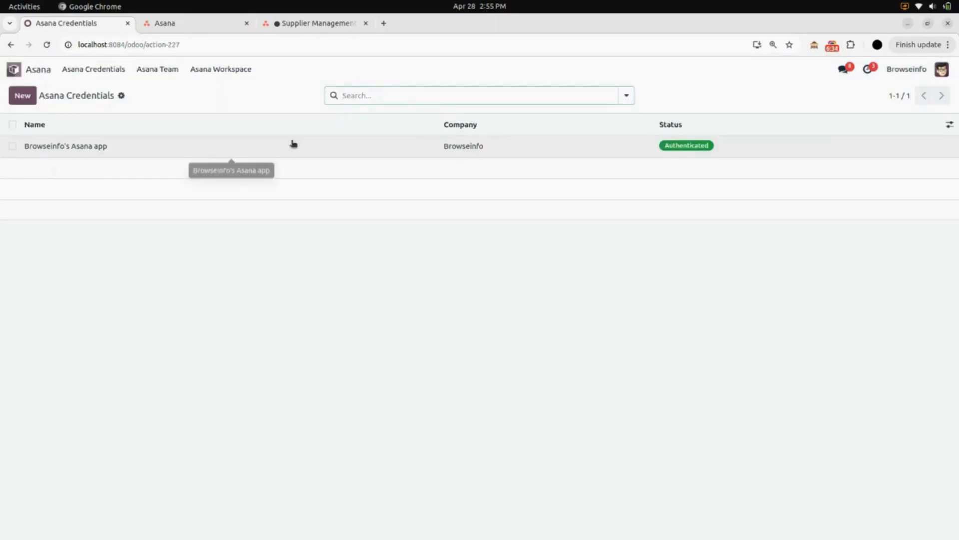
left_click(294, 144)
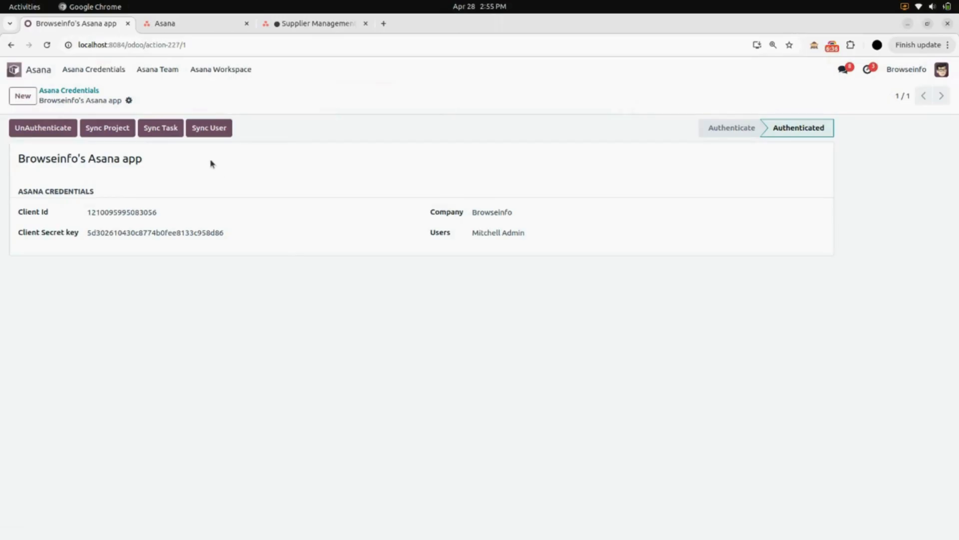
left_click(217, 132)
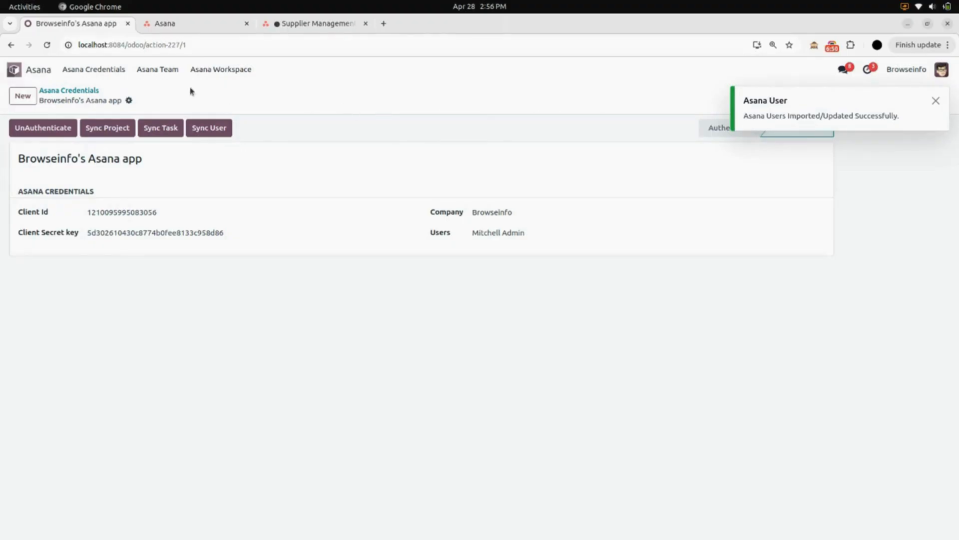
left_click(46, 76)
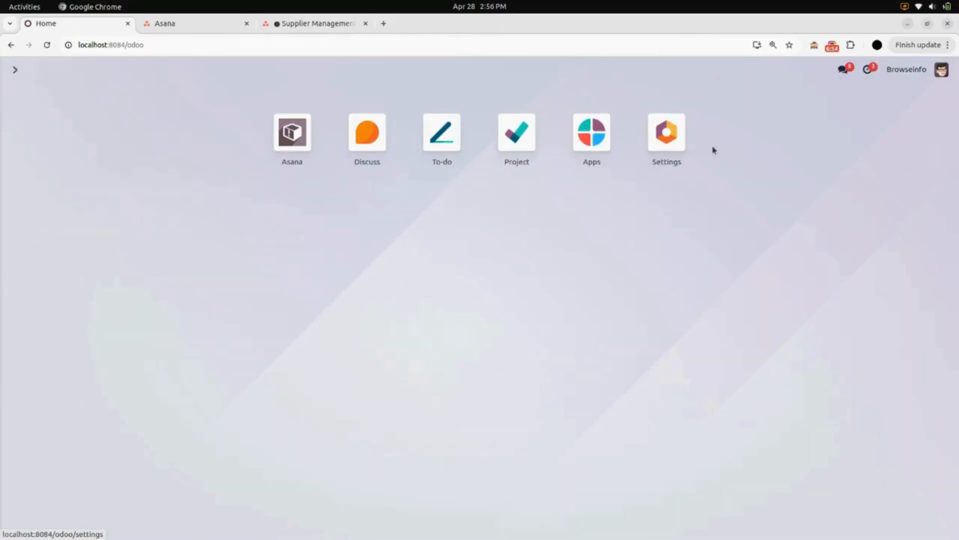
left_click(670, 143)
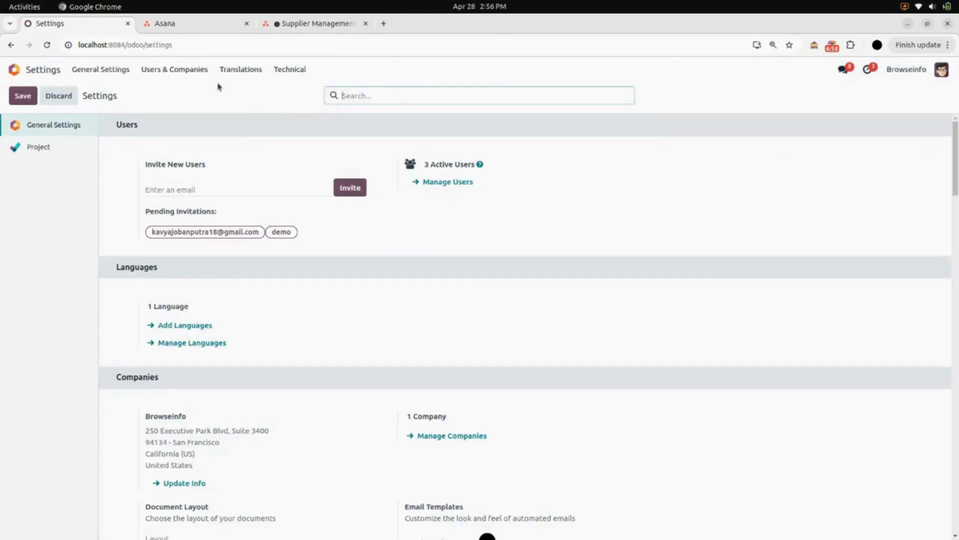
left_click(208, 73)
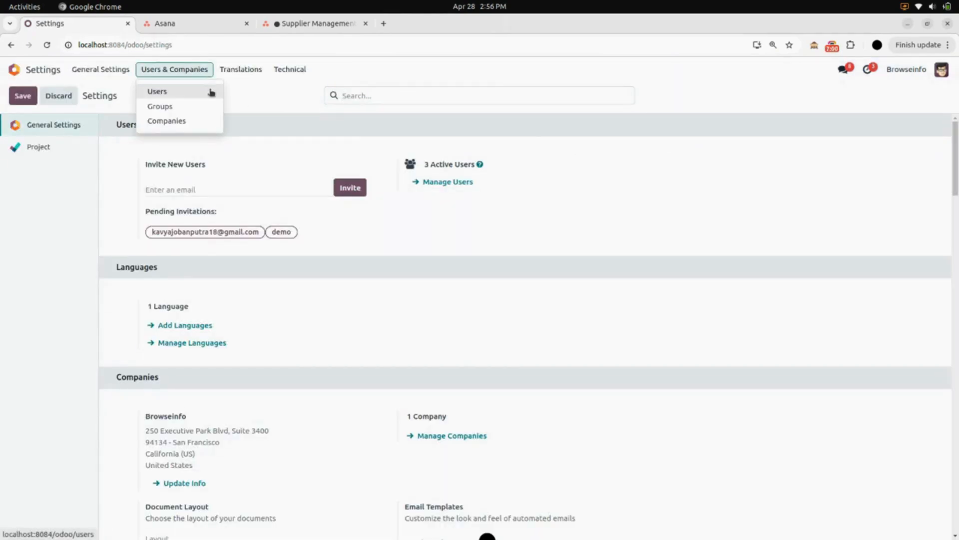
left_click(210, 91)
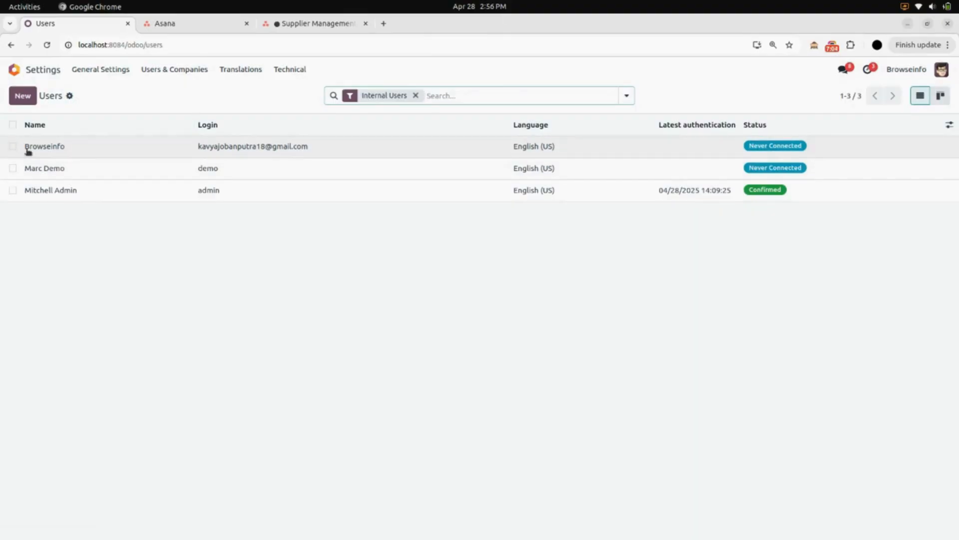
left_click(386, 148)
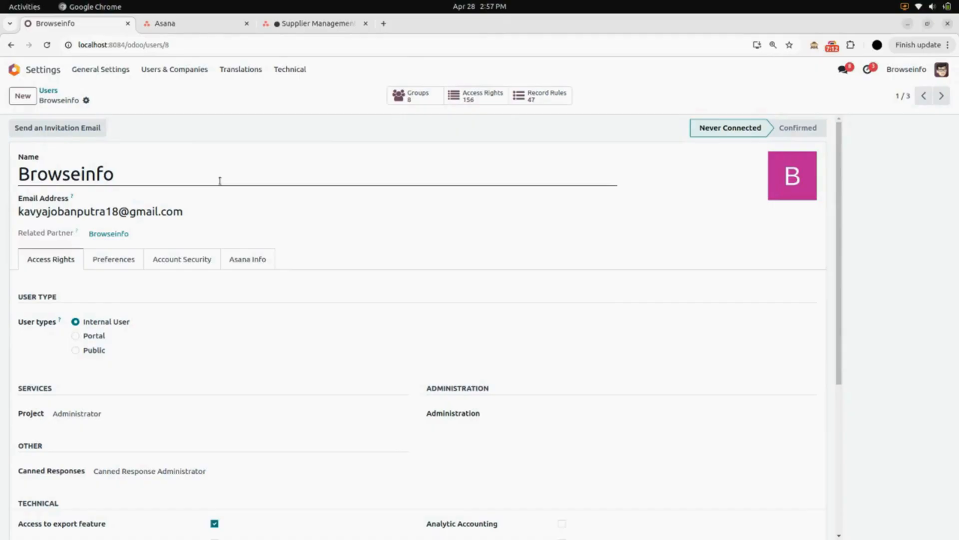
- Open the settings form of the Office Design project in Odoo's Project app
left_click(56, 71)
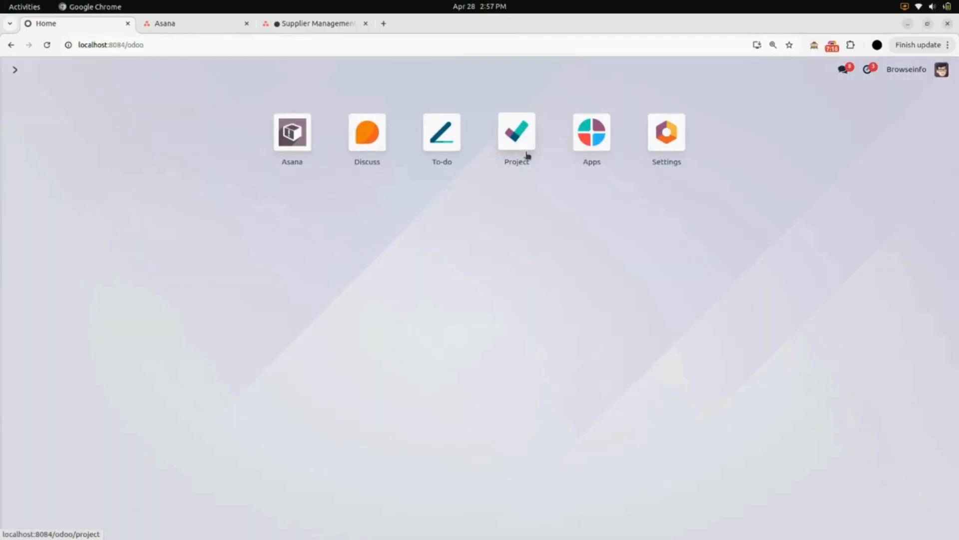
left_click(539, 144)
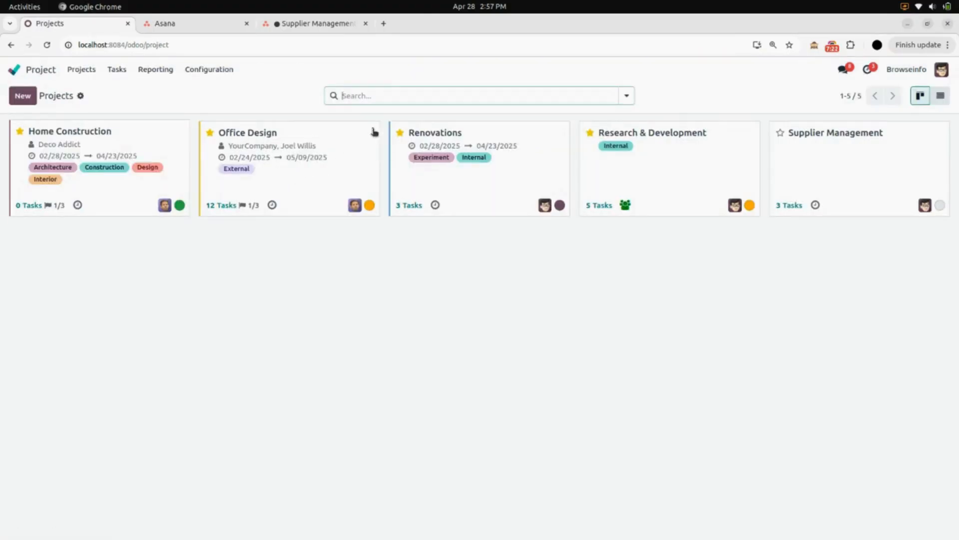
left_click(373, 130)
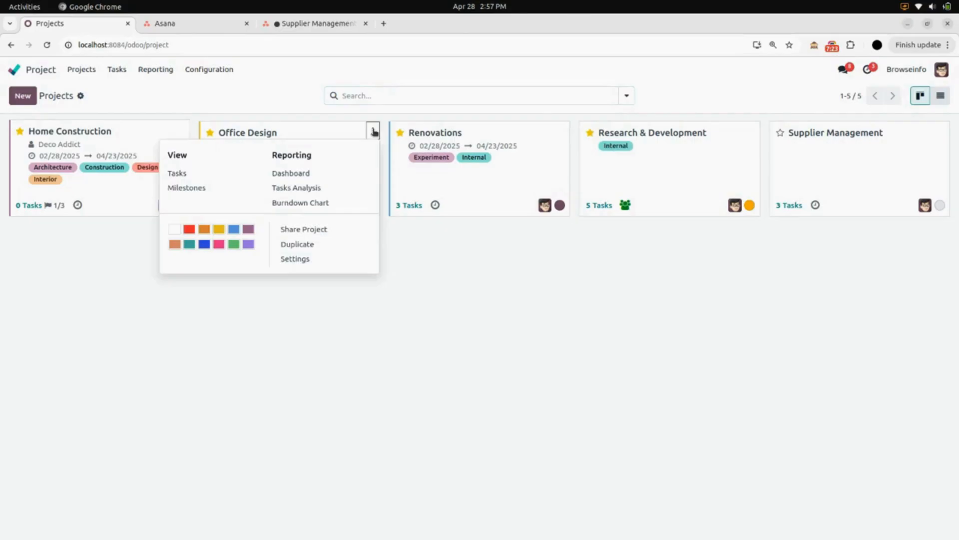
left_click(316, 258)
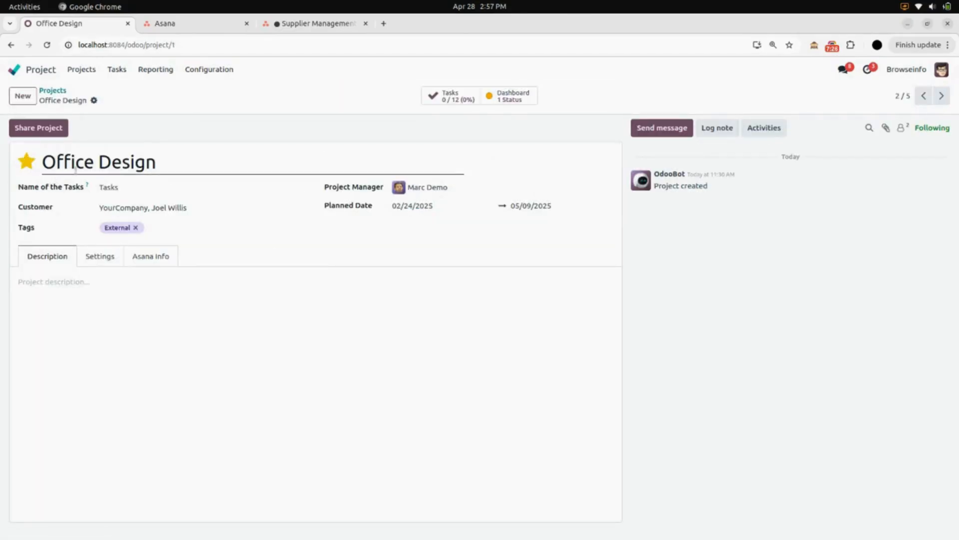
- Try to export the Office Design project to Asana through the Browseinfo's Asana app connector
left_click(94, 101)
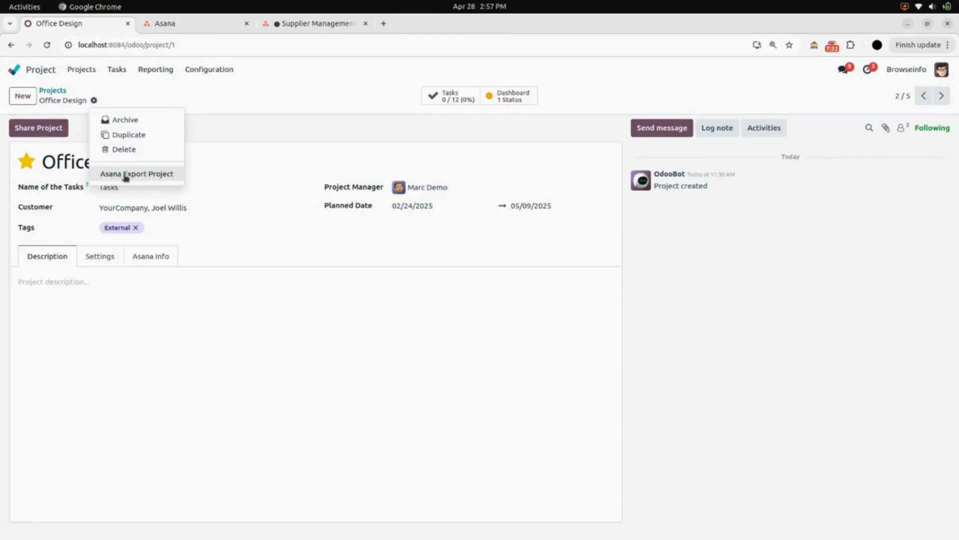
left_click(160, 175)
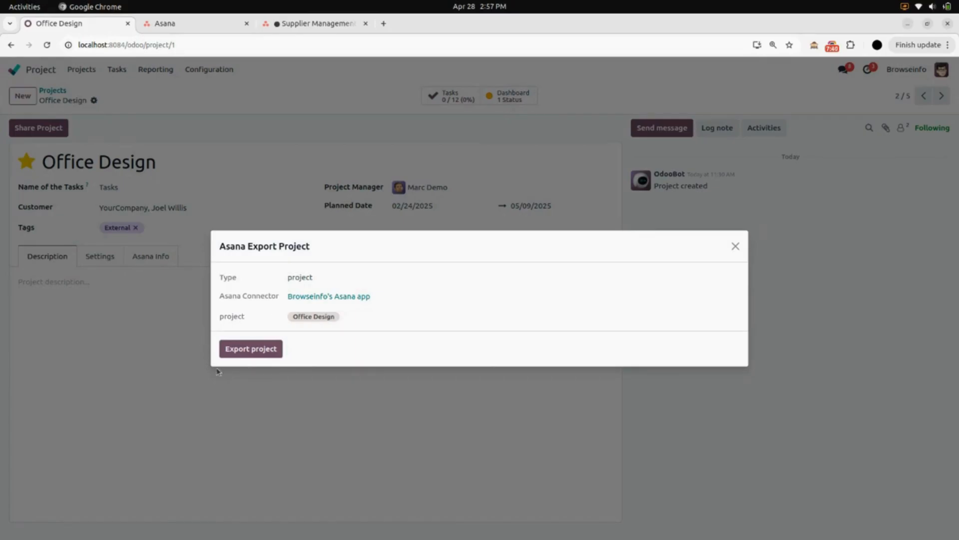
left_click(256, 355)
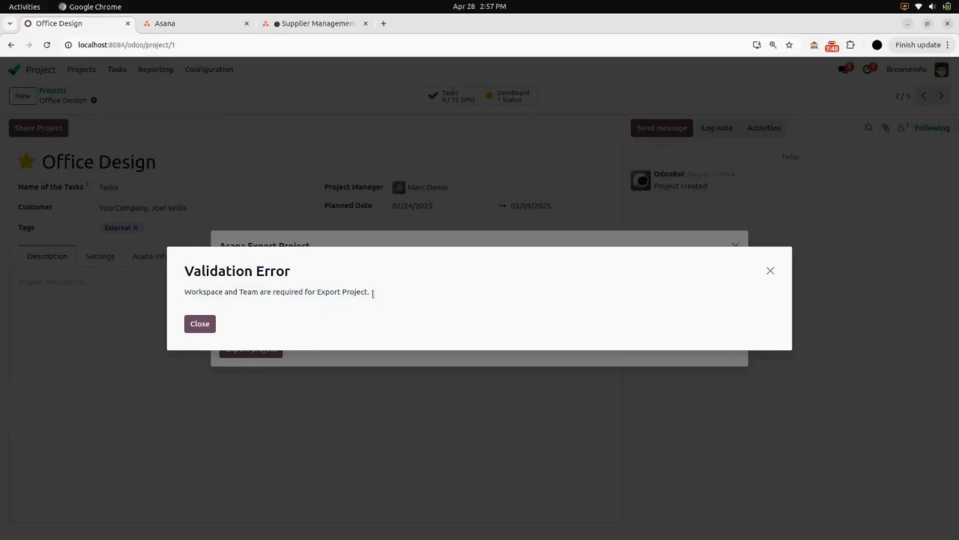
left_click(207, 324)
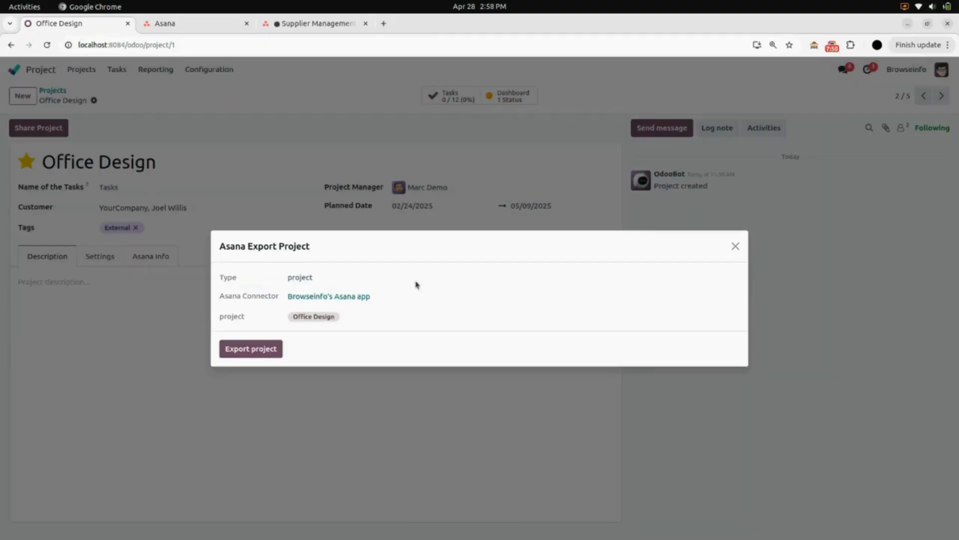
- Set both the Asana workspace and team of the Office Design project to My workspace and save the record
left_click(735, 245)
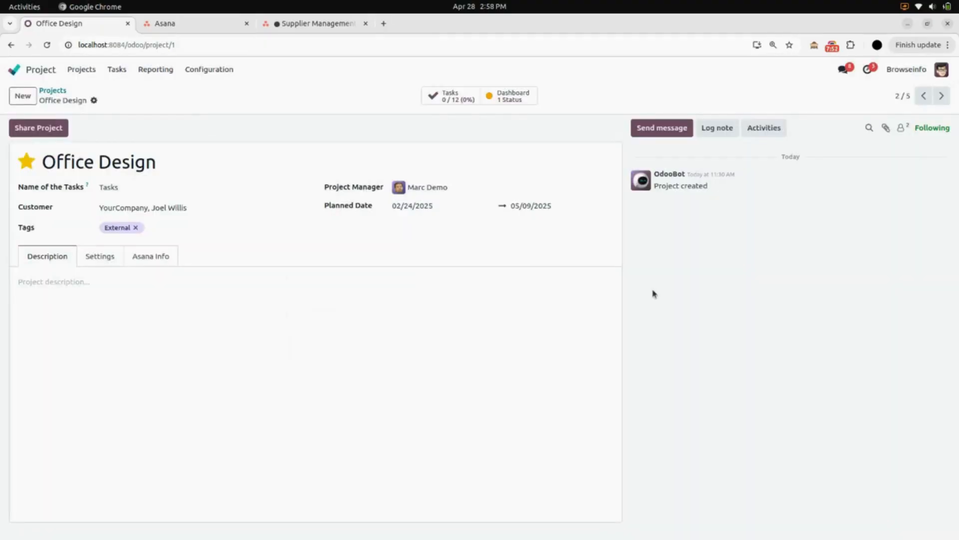
left_click(160, 261)
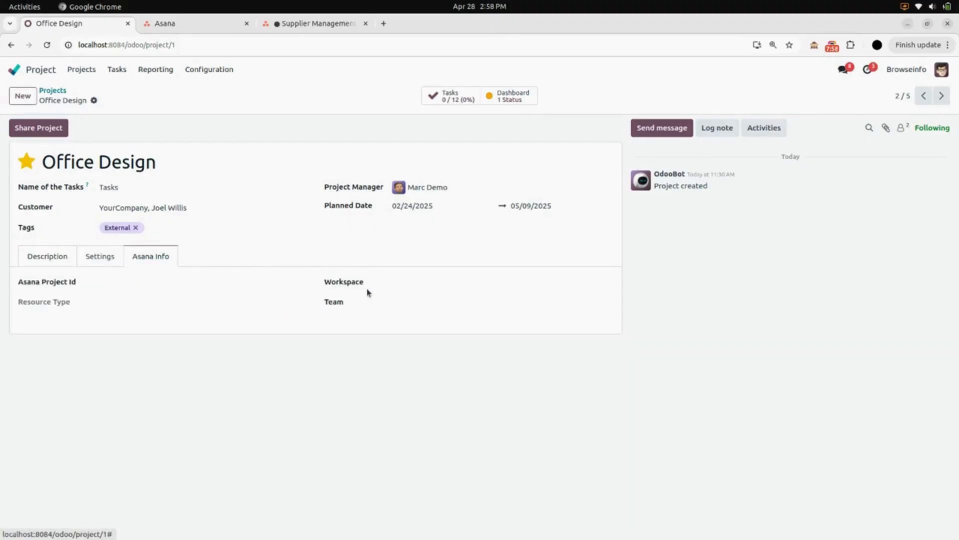
left_click(404, 278)
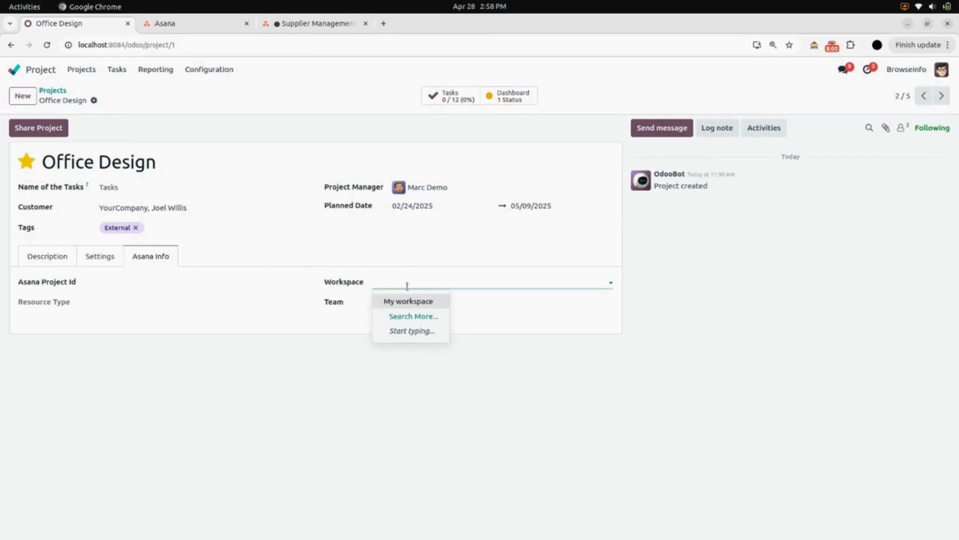
left_click(415, 302)
left_click(415, 302)
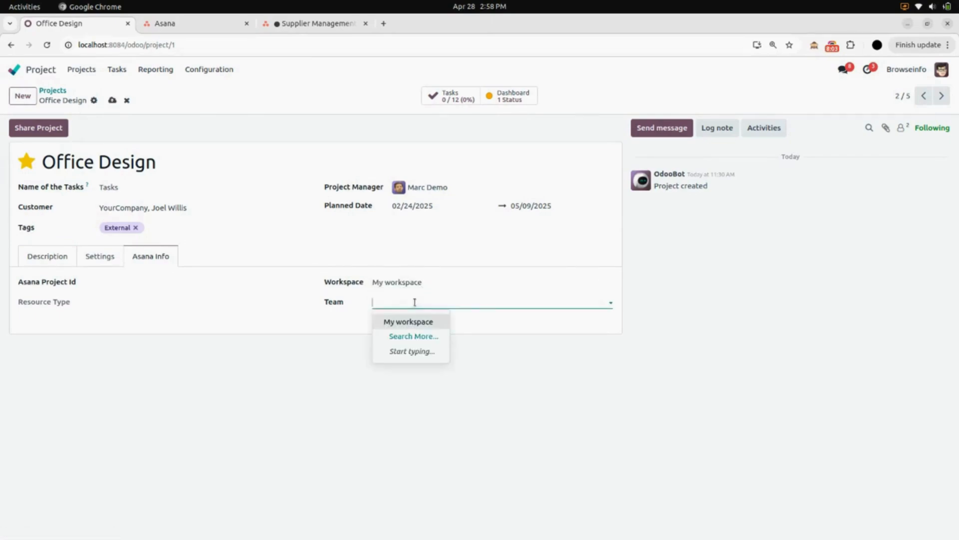
left_click(420, 320)
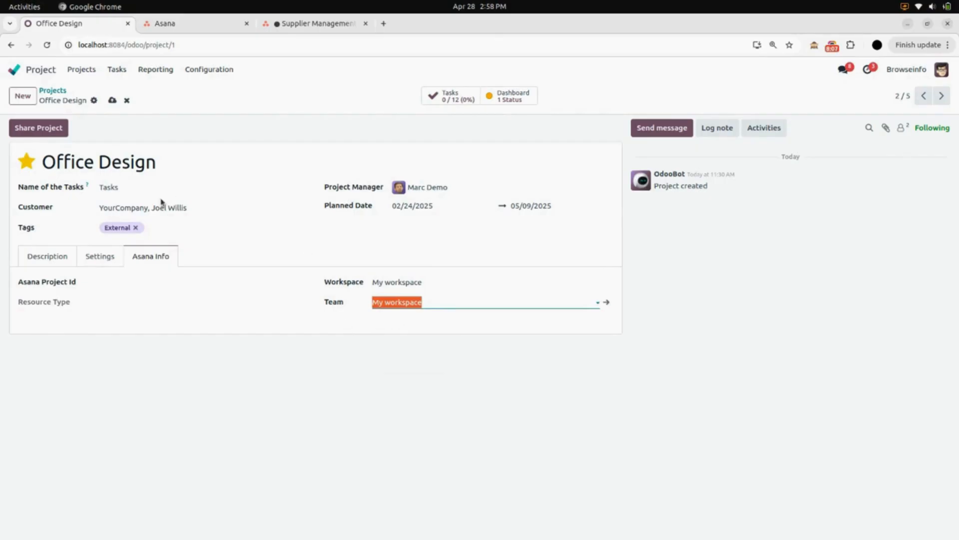
left_click(112, 101)
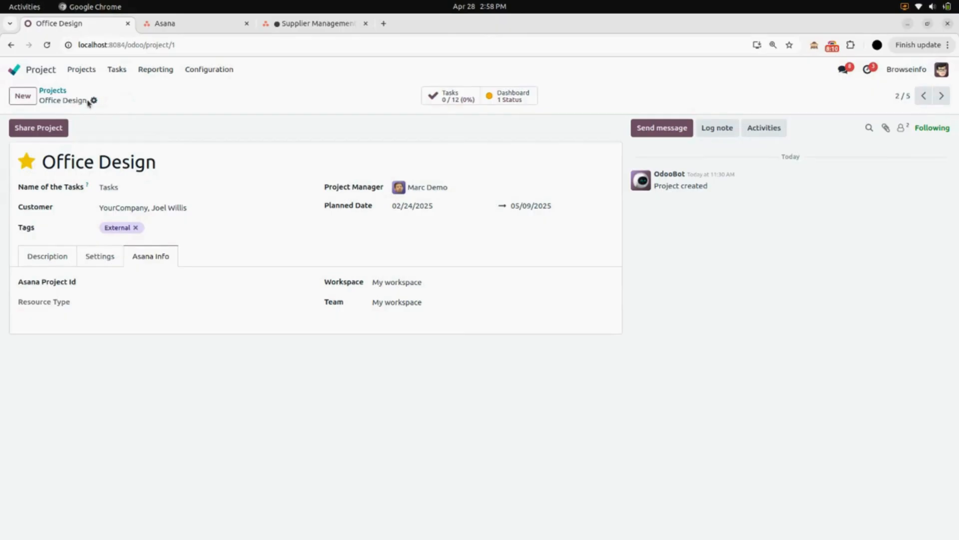
- Export the Office Design project to Asana through the Browseinfo's Asana app connector and return to Odoo's home screen
left_click(94, 100)
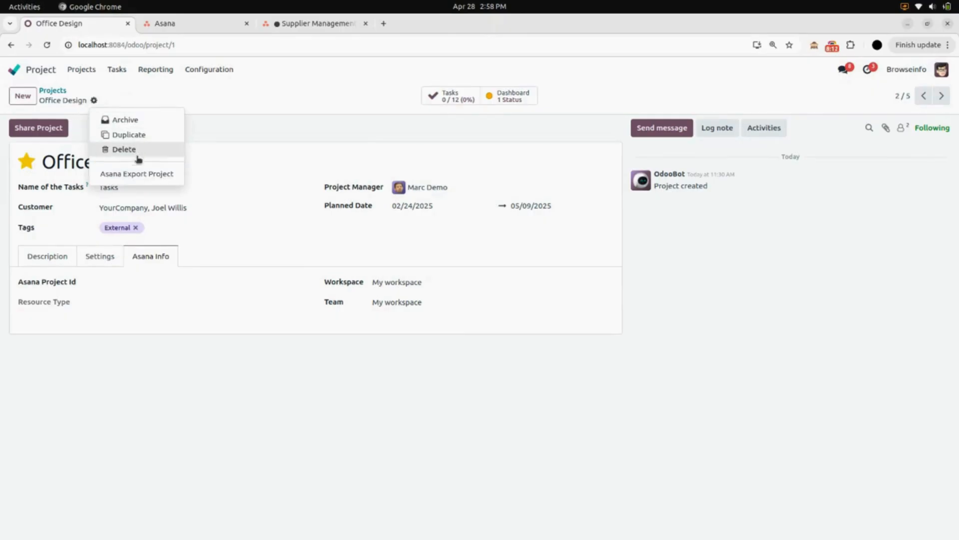
left_click(156, 175)
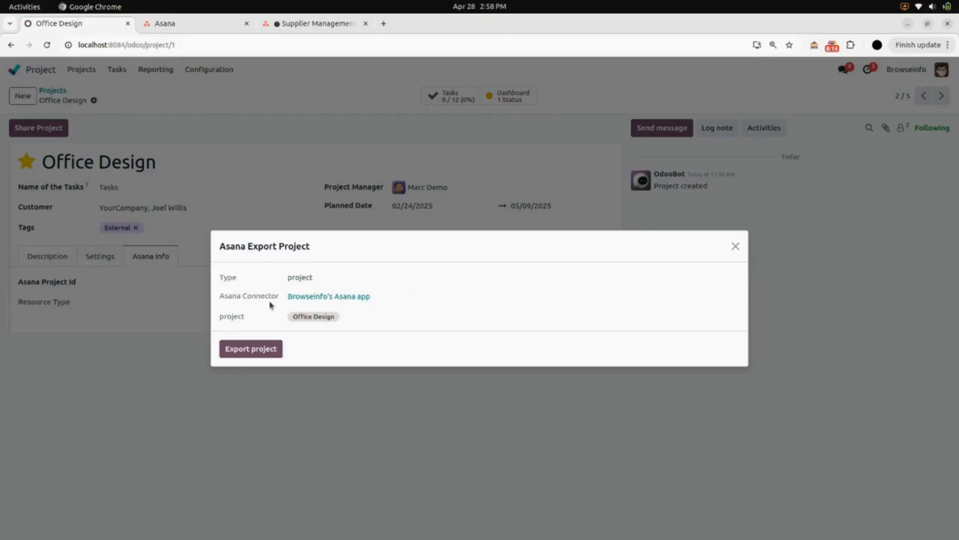
left_click(256, 351)
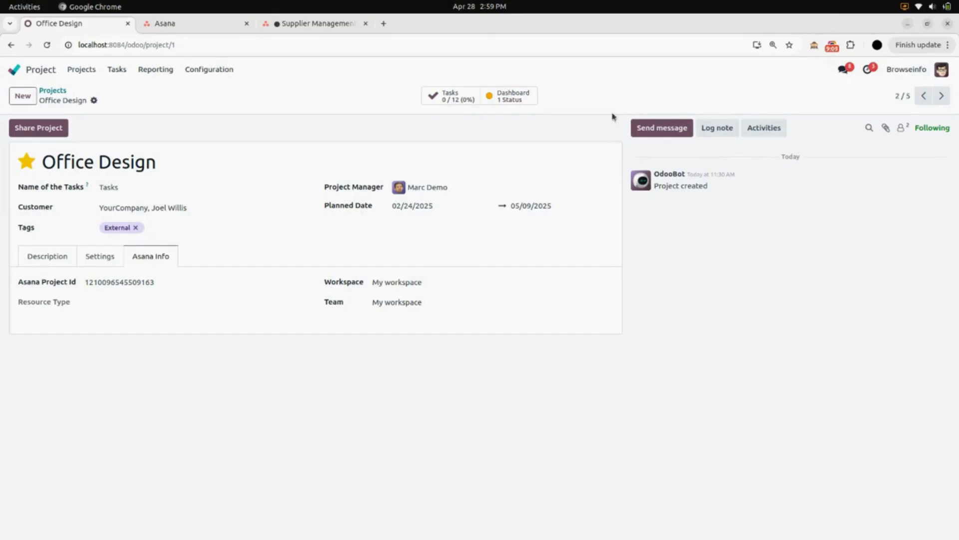
left_click(42, 79)
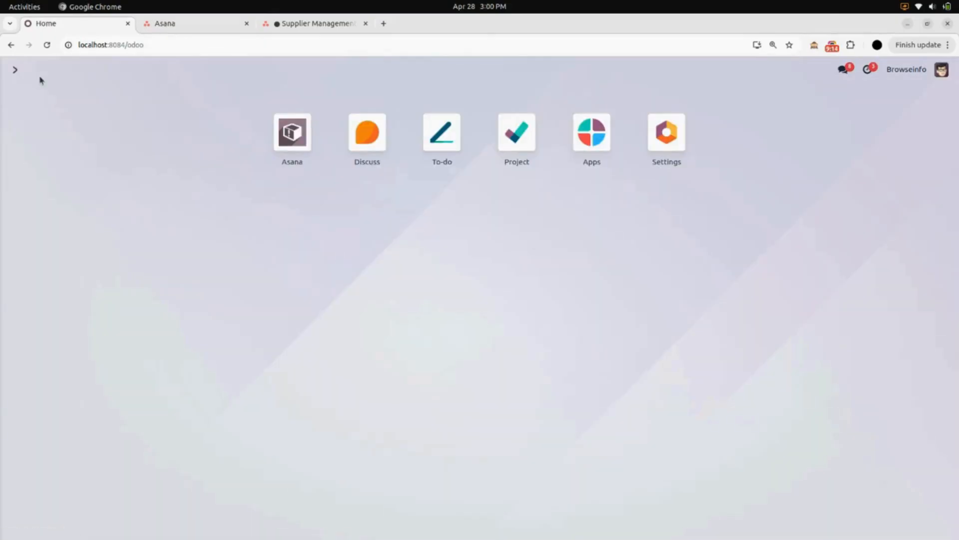
- Open the Office Design project in Asana and review its tasks in every section of the list
left_click(309, 25)
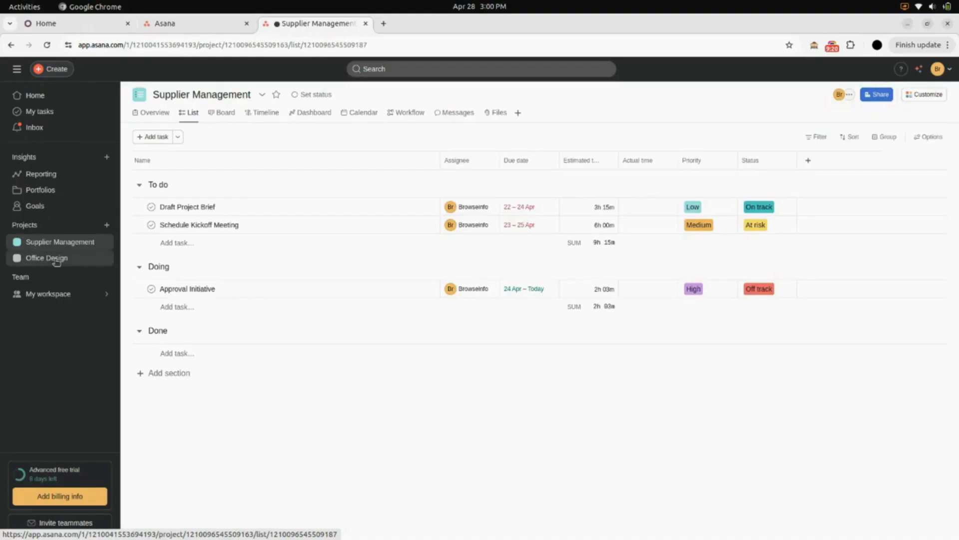
left_click(56, 260)
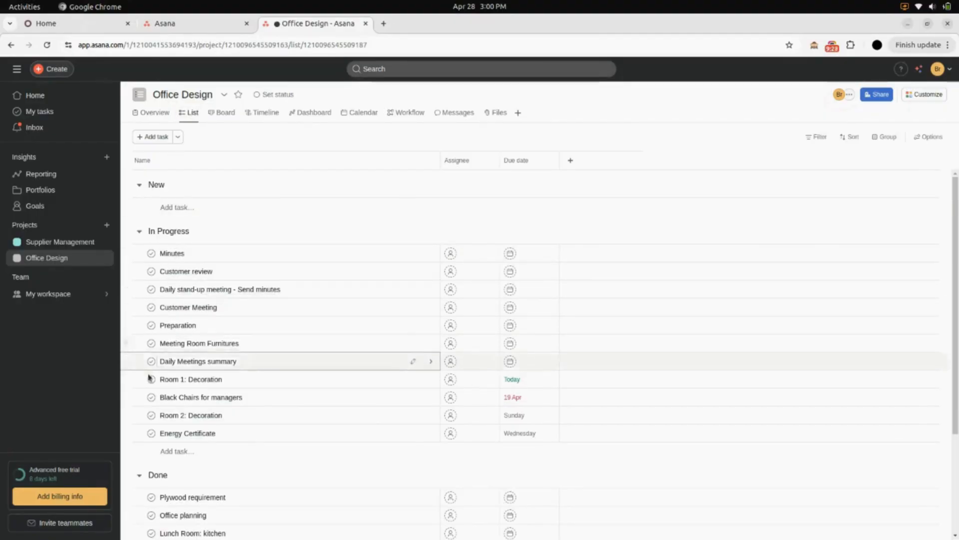
scroll(229, 303, "down", 3)
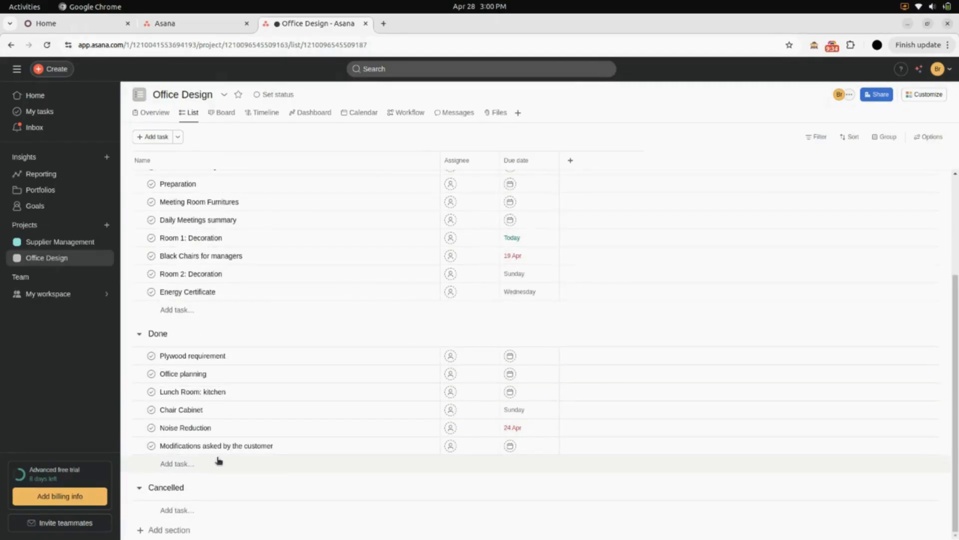
scroll(219, 461, "up", 2)
scroll(219, 461, "up", 1)
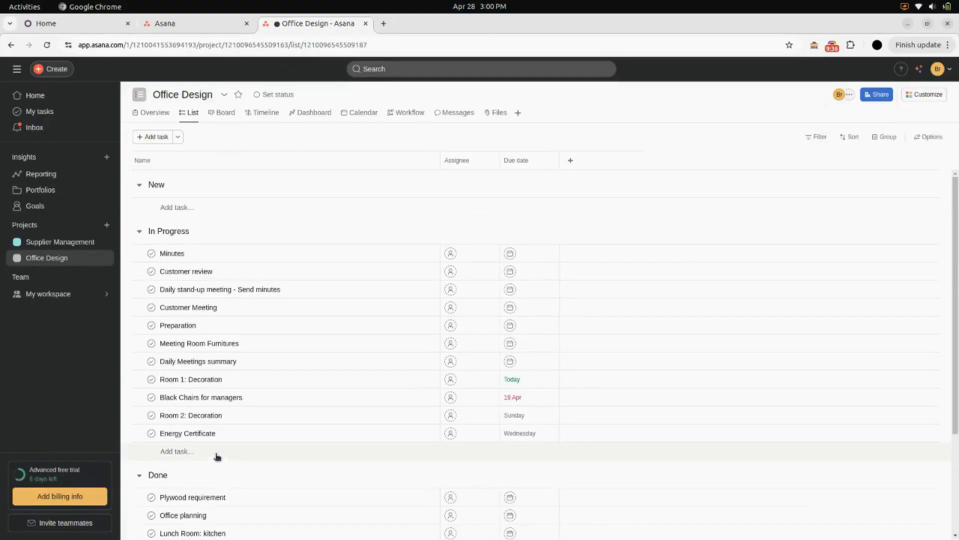
- Switch back to Odoo and open the My workspace team record in the Asana app
left_click(92, 23)
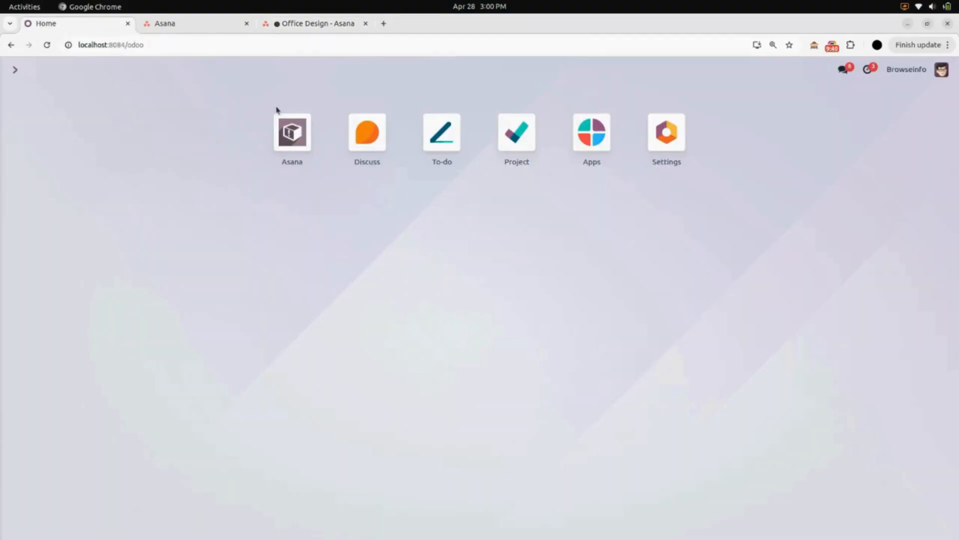
left_click(294, 146)
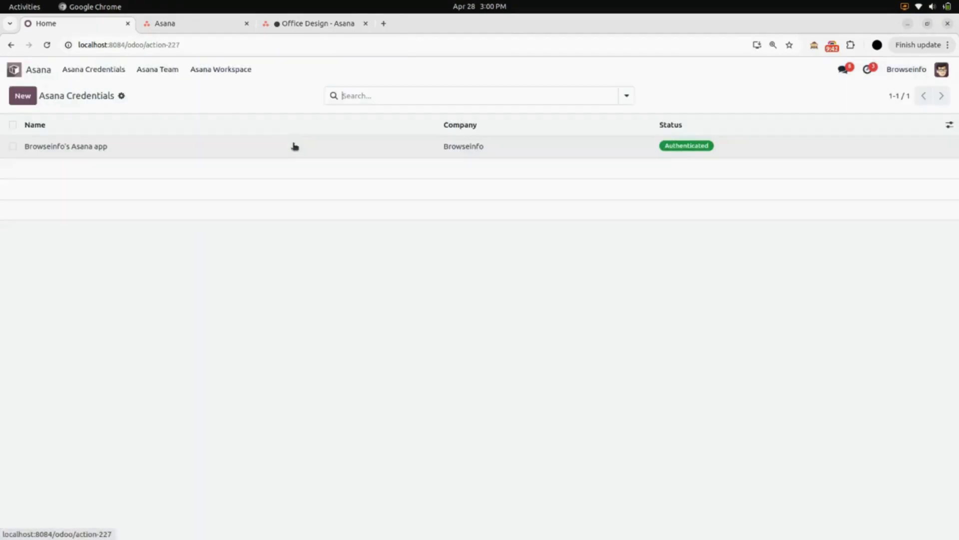
left_click(160, 71)
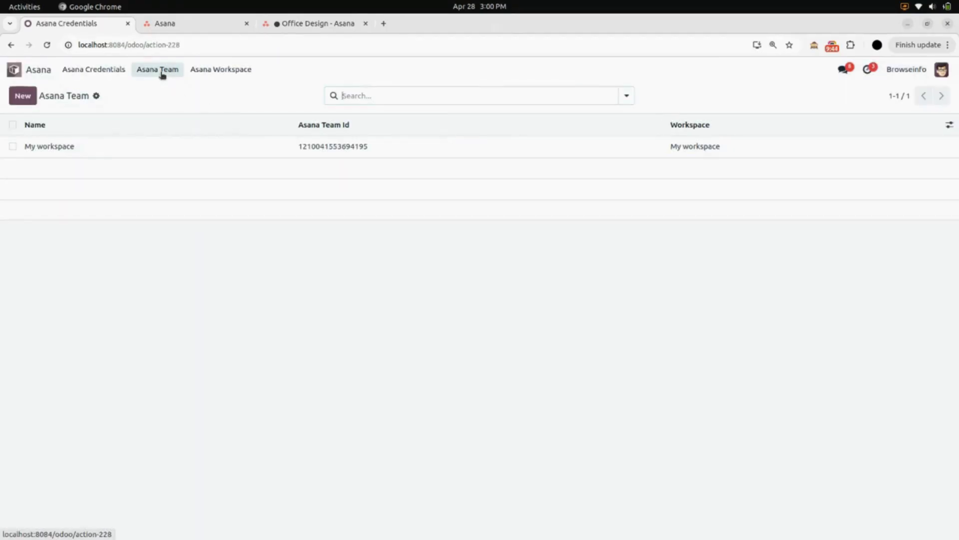
left_click(117, 146)
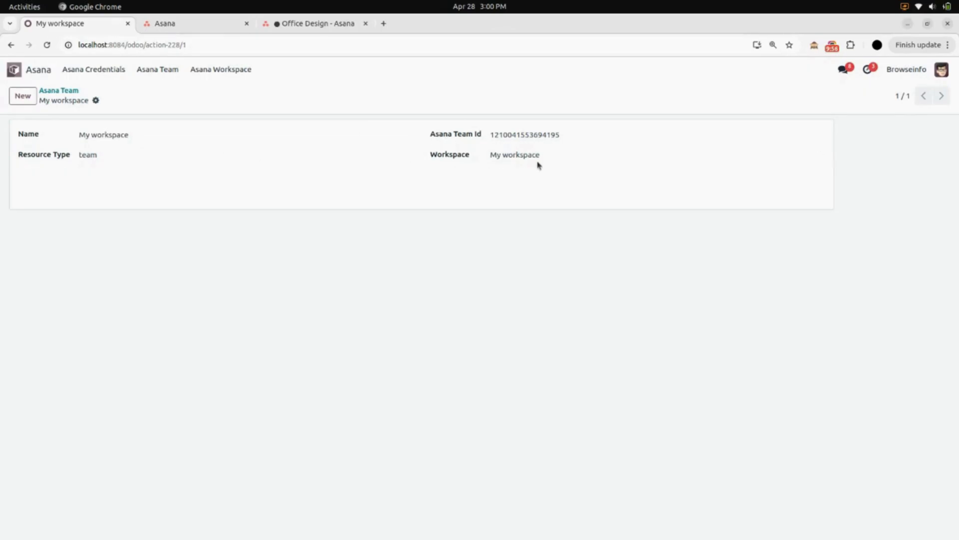
- View the My workspace record among the Asana workspaces and return to Odoo's home screen
left_click(239, 70)
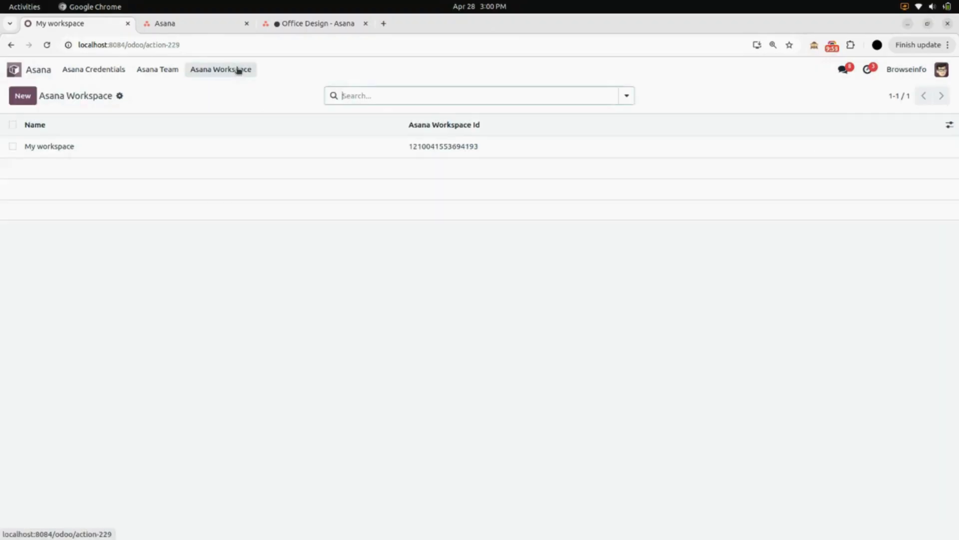
left_click(193, 147)
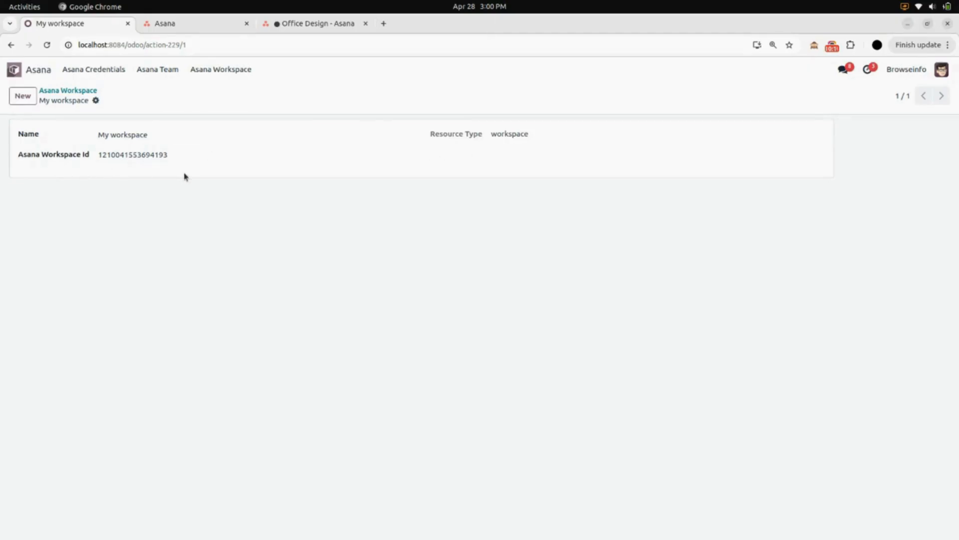
left_click(44, 74)
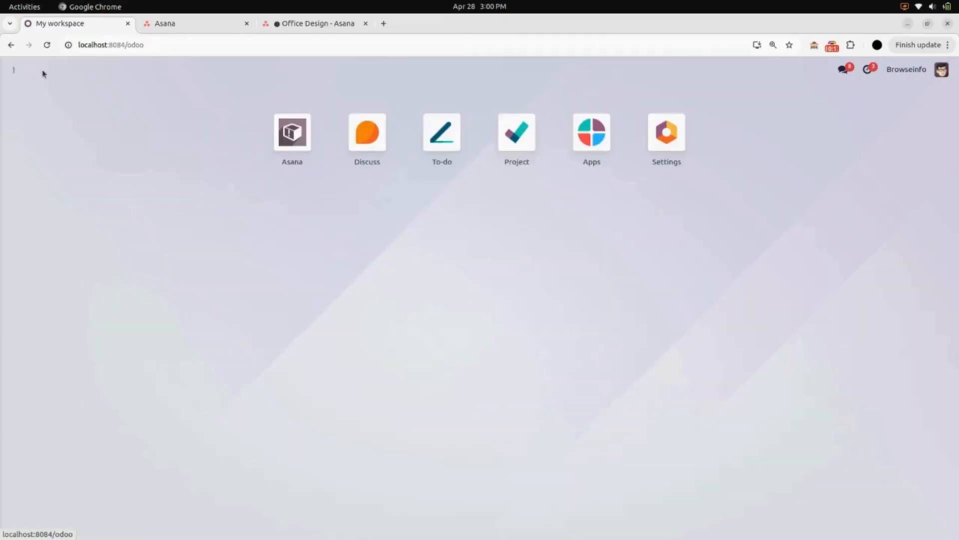